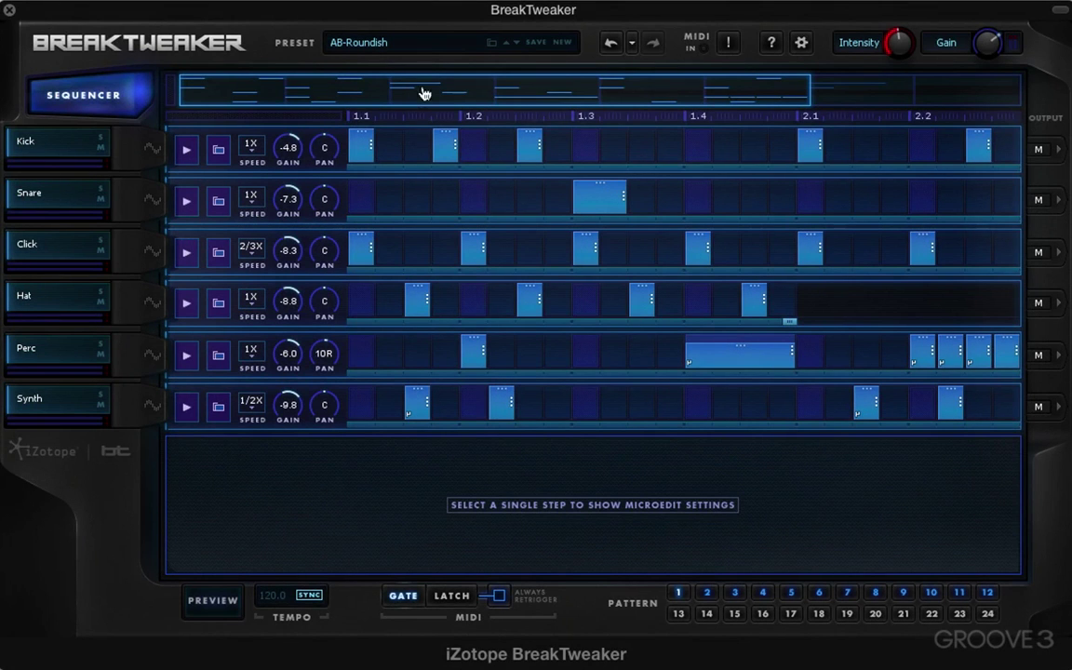
- Open the preset browser and start playback
{"action": "left_click", "coordinate": [363, 42]}
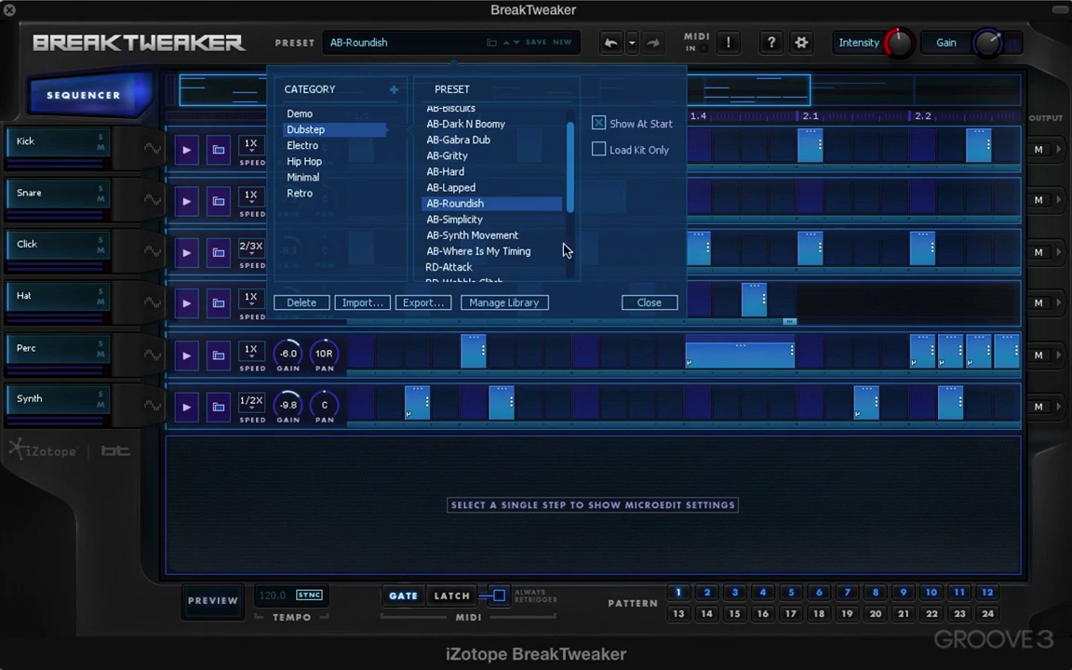
{"action": "left_click", "coordinate": [656, 302]}
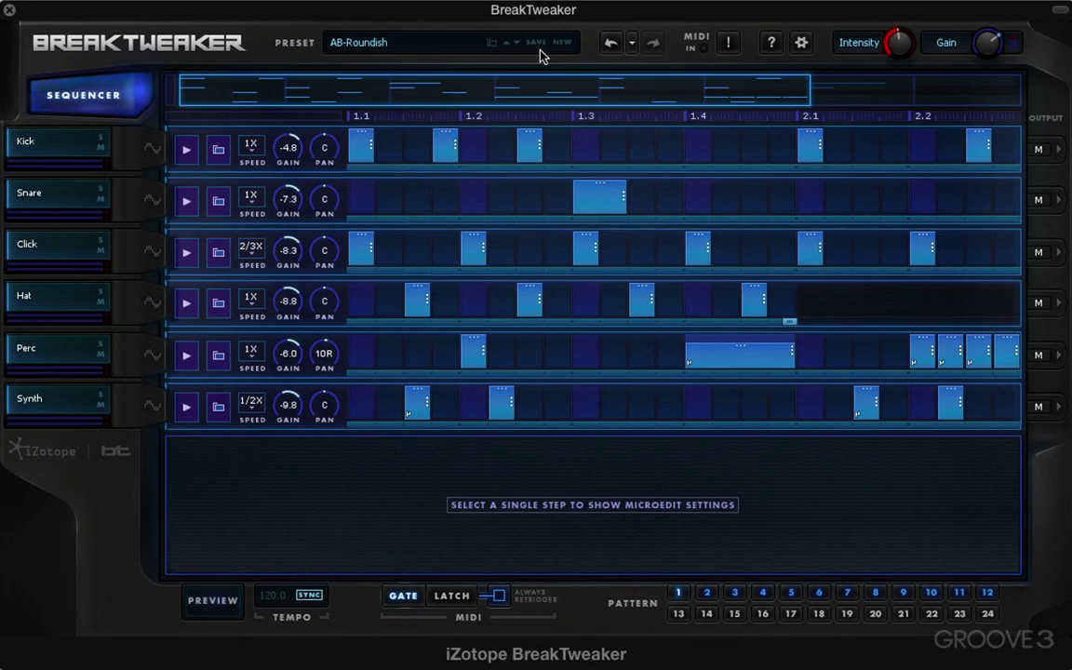
{"action": "left_click", "coordinate": [492, 43]}
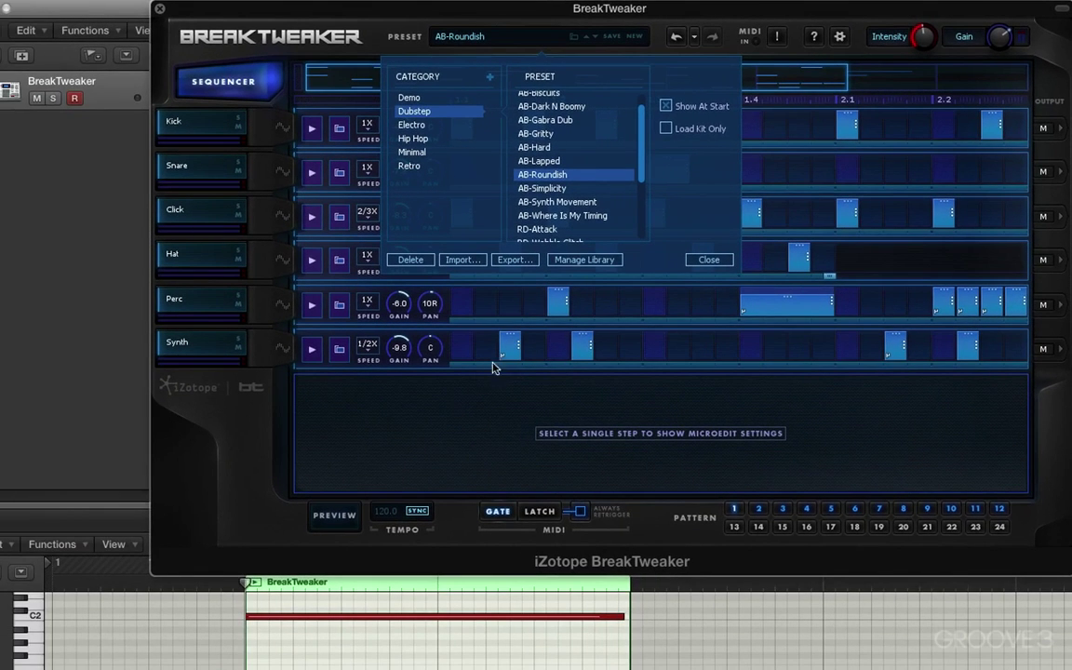
{"action": "key", "text": "space"}
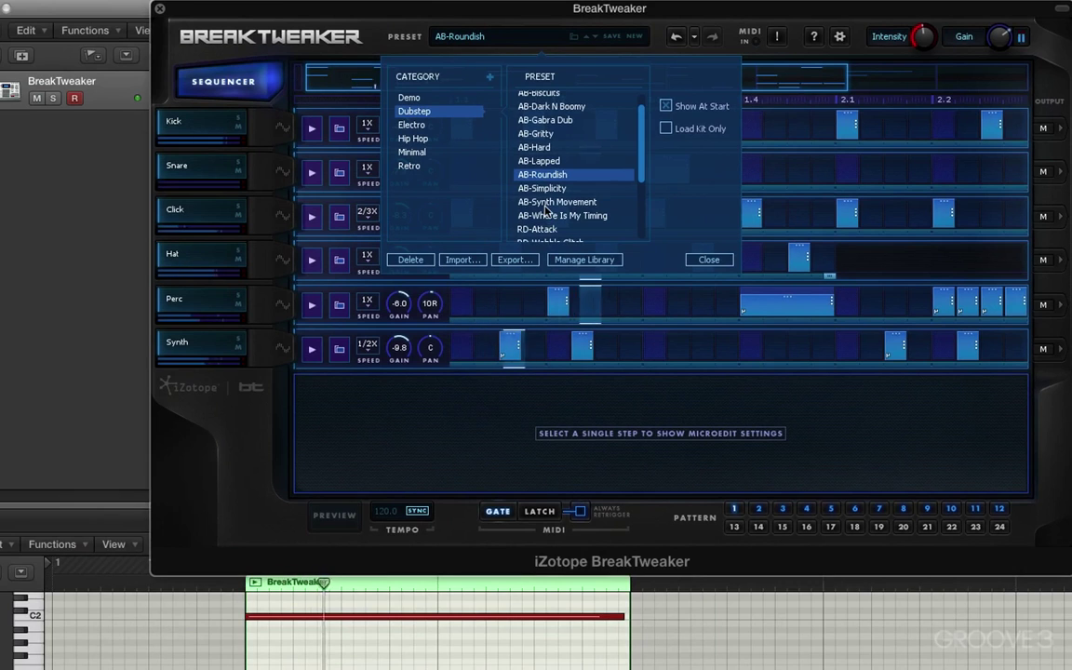
- Audition AB-Synth Movement, AB-Hard and Electro's AB-Stab, ending on Minimal's AB-Minimal Thoughts
{"action": "left_click", "coordinate": [549, 202]}
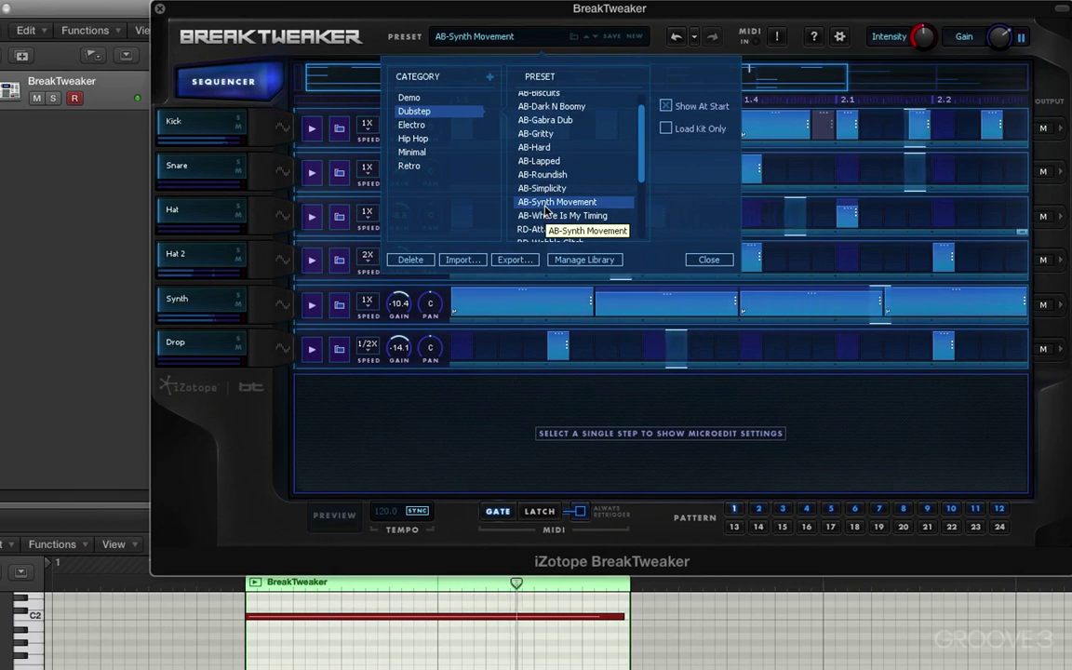
{"action": "left_click", "coordinate": [539, 147]}
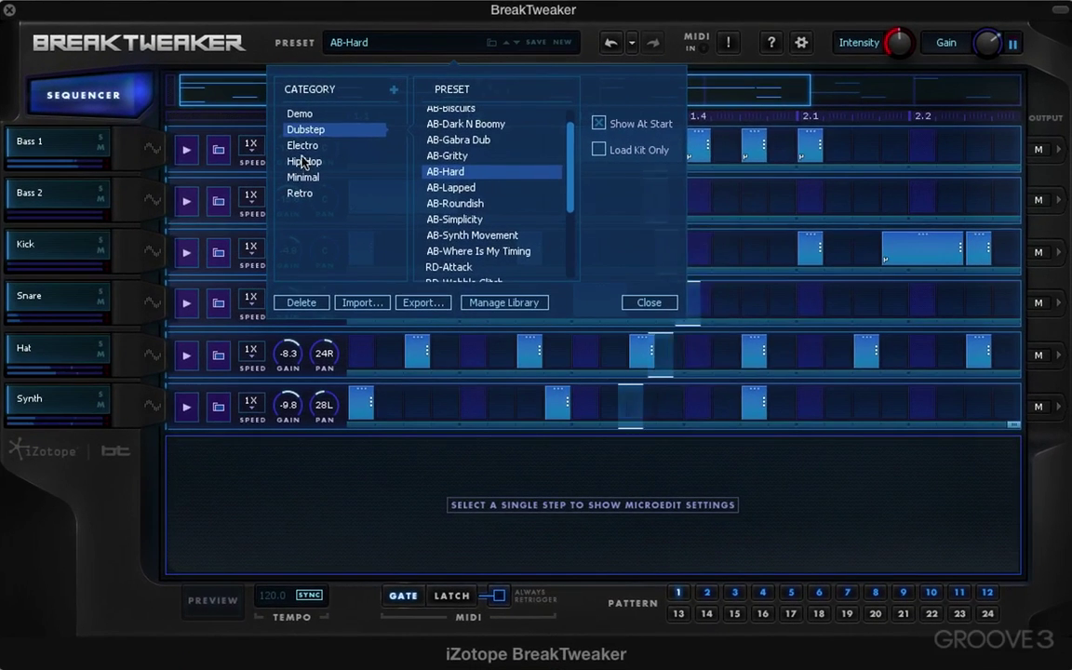
{"action": "left_click", "coordinate": [415, 129]}
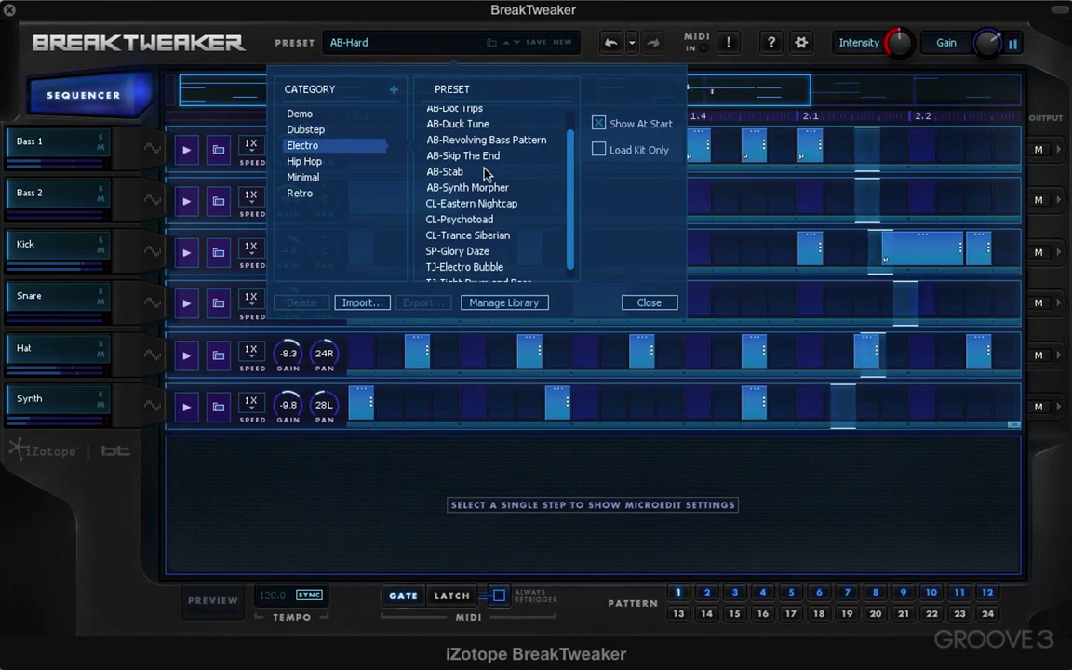
{"action": "left_click", "coordinate": [454, 171]}
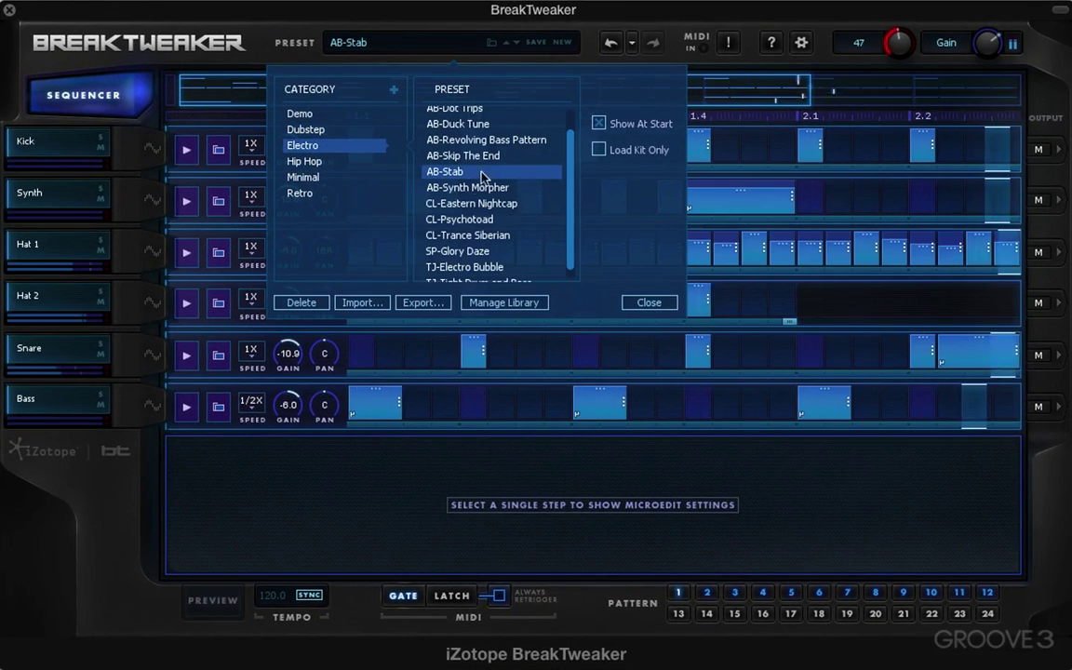
{"action": "left_click", "coordinate": [303, 176]}
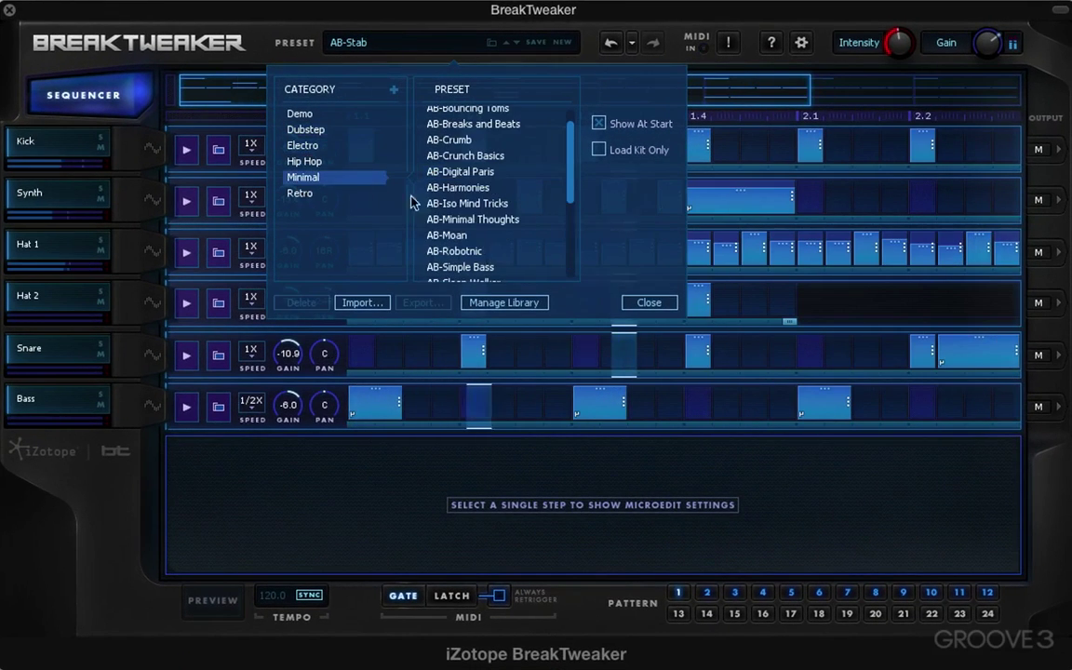
{"action": "left_click", "coordinate": [465, 219]}
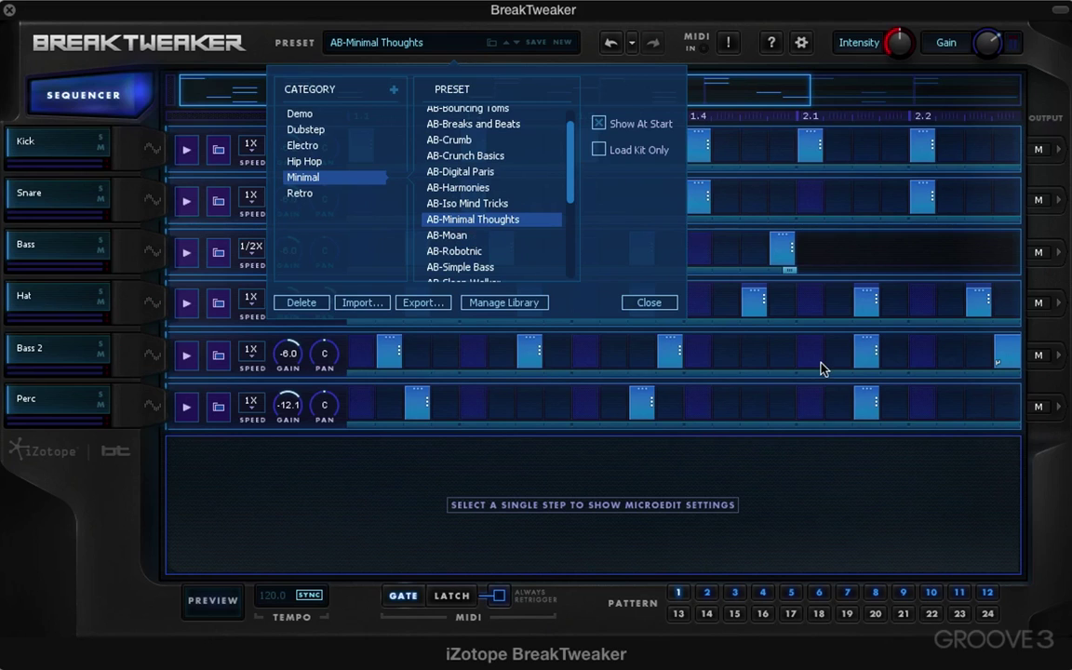
- With Load Kit Only checked, audition the AB-Robotnic and AB-Digital Paris kits during playback, then stop
{"action": "mouse_move", "coordinate": [821, 368]}
{"action": "left_click", "coordinate": [600, 149]}
{"action": "key", "text": "space"}
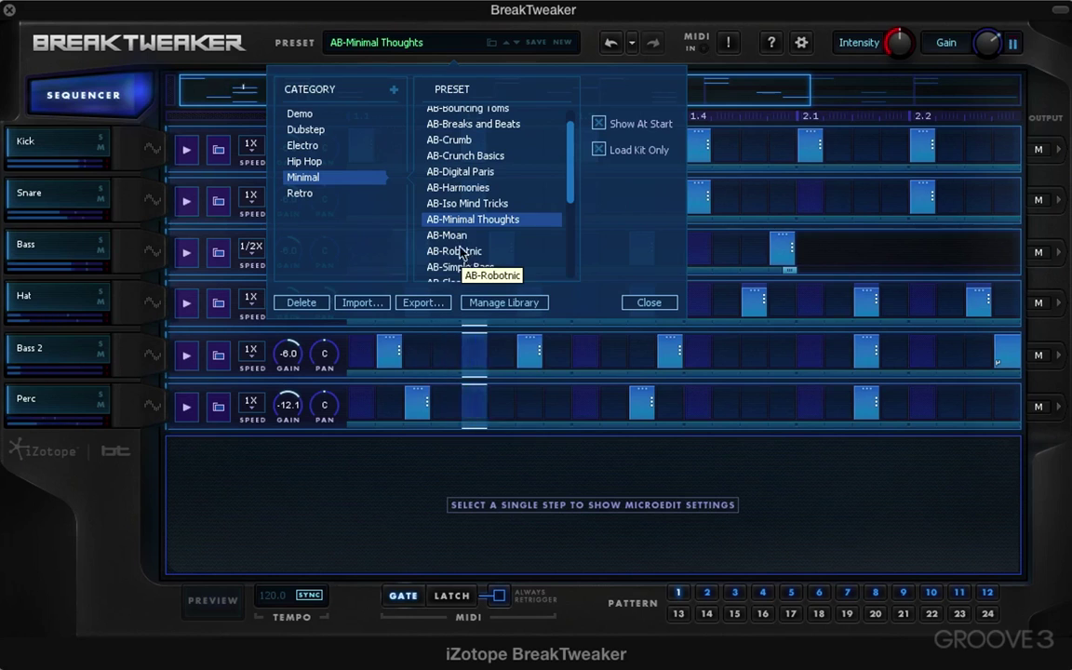
{"action": "left_click", "coordinate": [456, 252]}
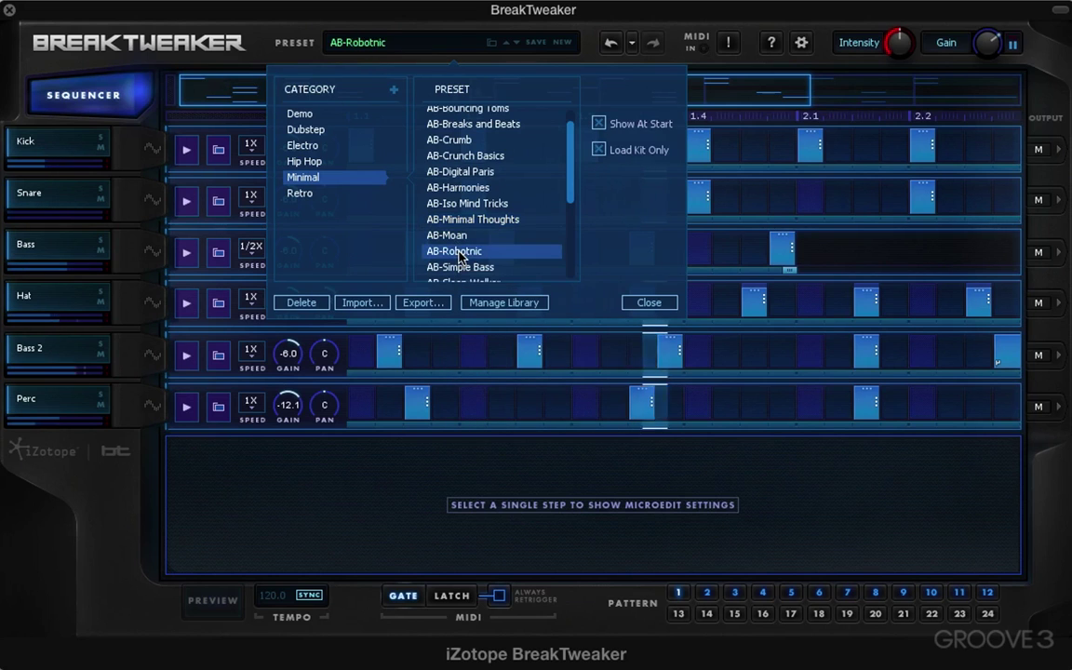
{"action": "left_click", "coordinate": [472, 172]}
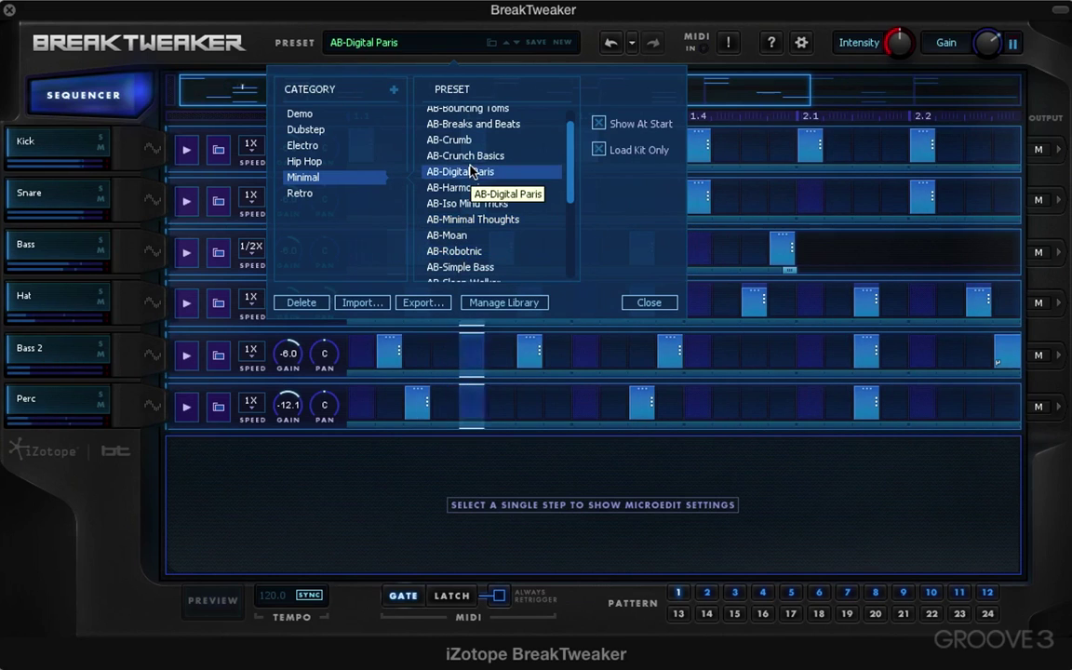
{"action": "key", "text": "space"}
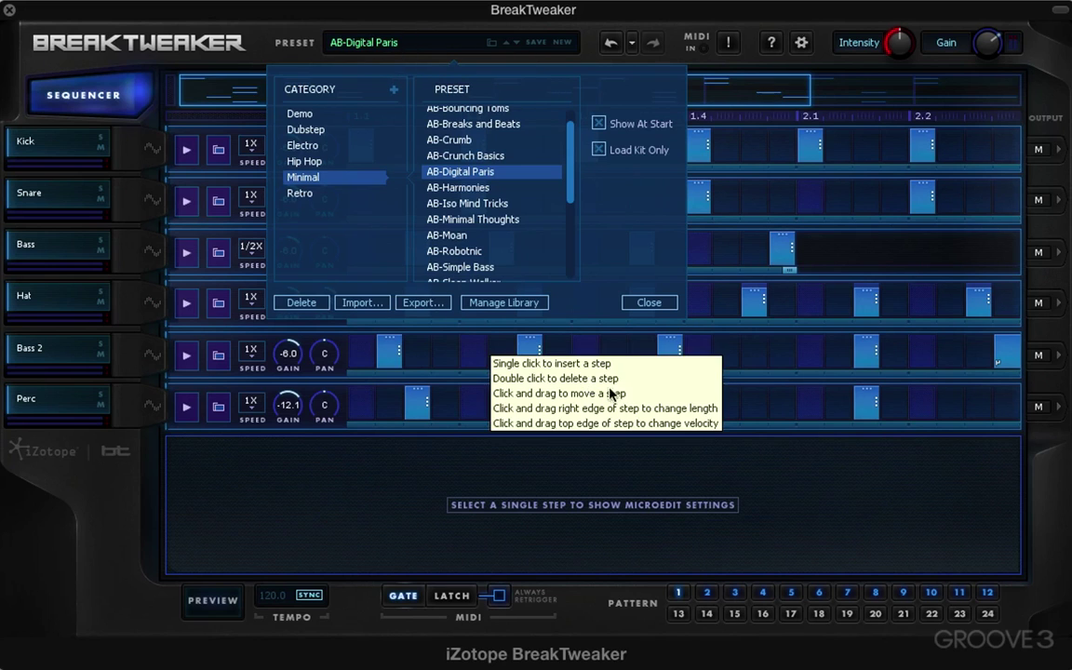
- Lengthen the first Bass step, set its MicroEdit divisions to 57, and play to check
{"action": "left_click", "coordinate": [648, 304]}
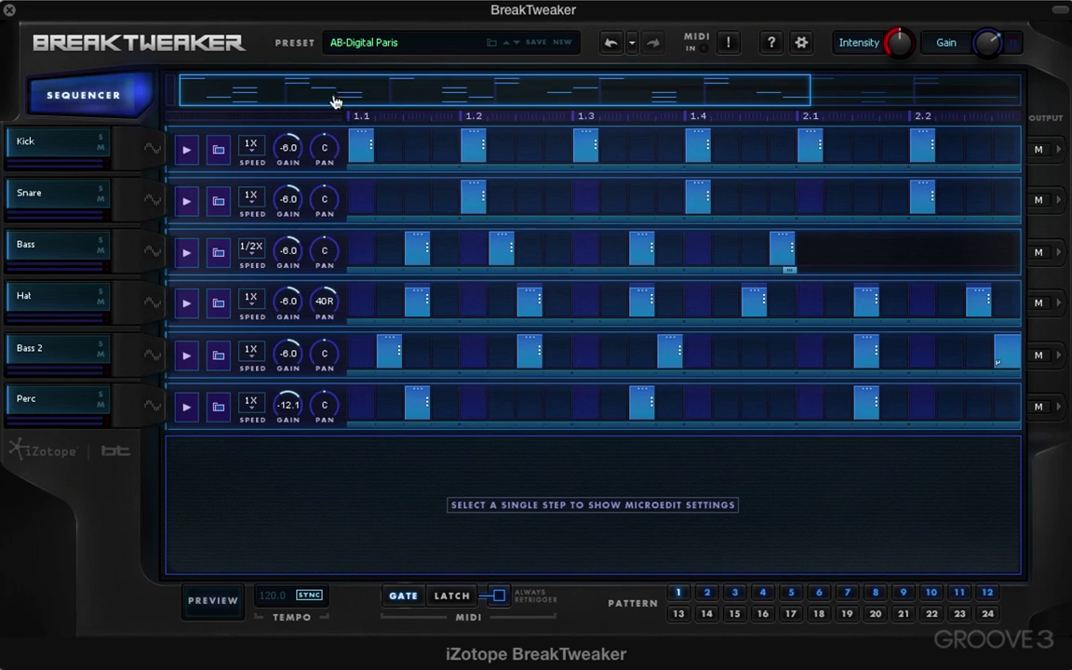
{"action": "left_click", "coordinate": [428, 248]}
{"action": "left_click_drag", "start_coordinate": [439, 249], "coordinate": [485, 247]}
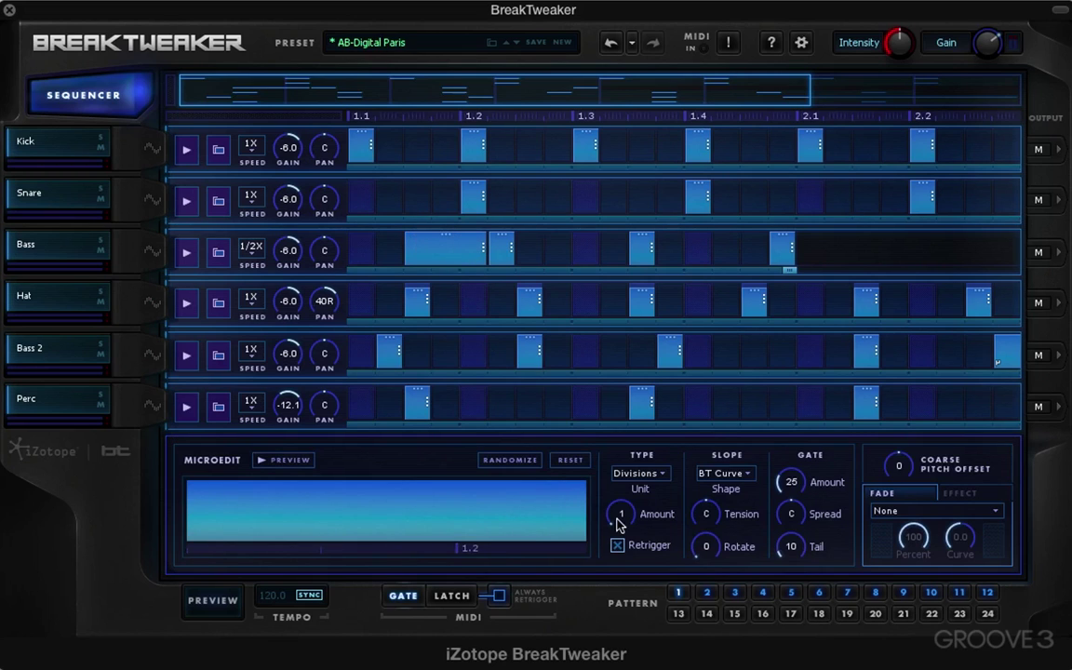
{"action": "left_click_drag", "start_coordinate": [617, 512], "coordinate": [614, 505]}
{"action": "key", "text": "space"}
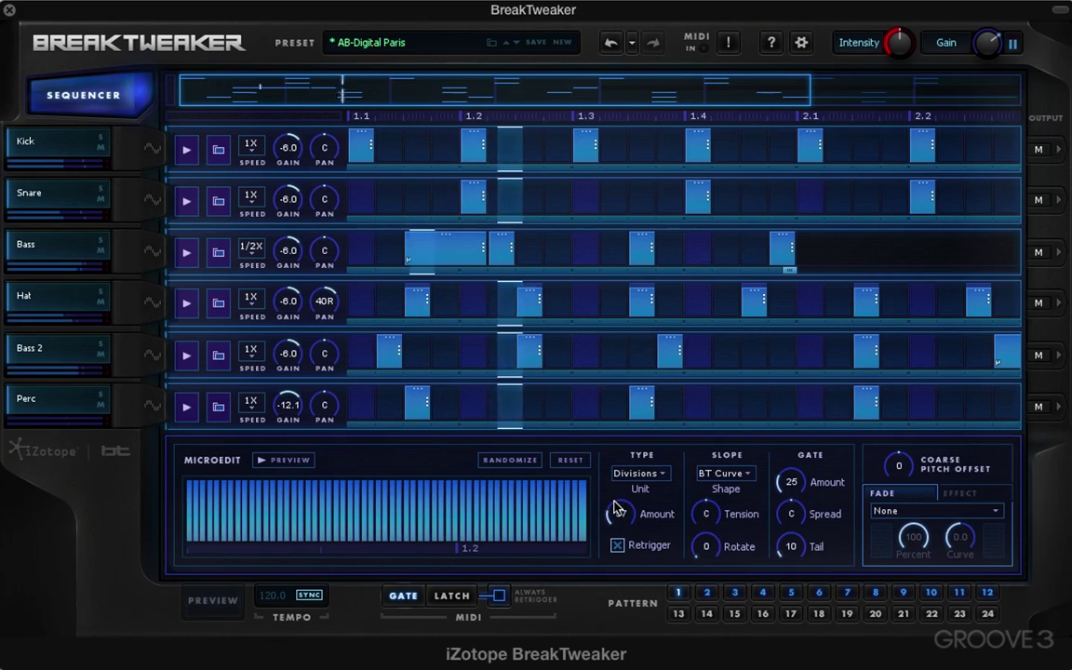
{"action": "key", "text": "space"}
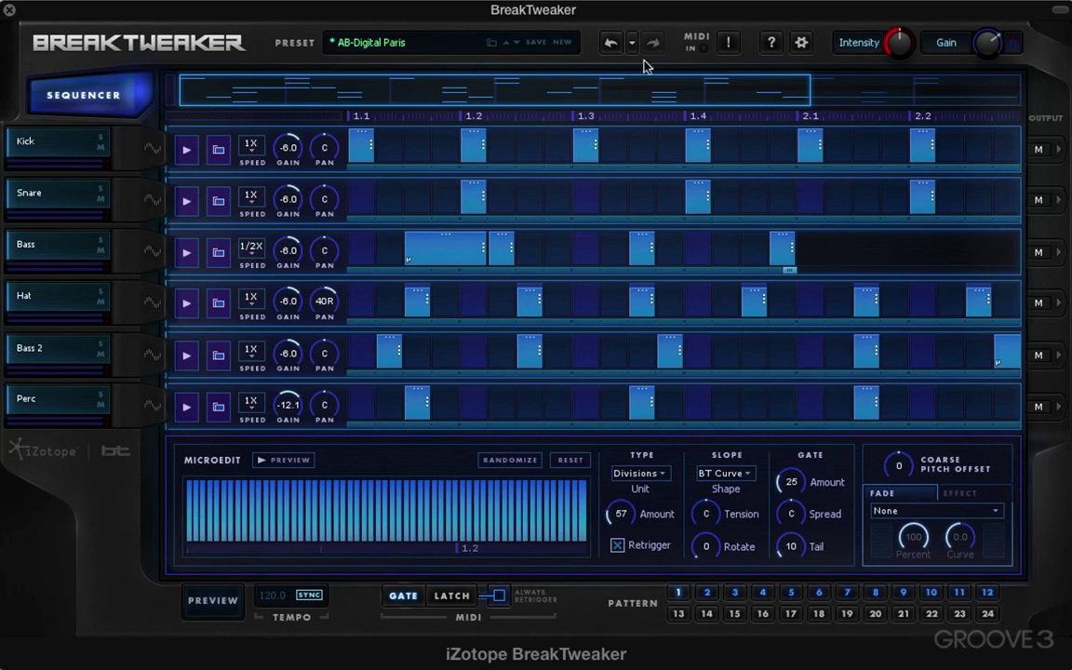
- In the save dialog, set category Hip Hop and rename the preset AB-Digital Paris_EK, unsaved
{"action": "left_click", "coordinate": [536, 43]}
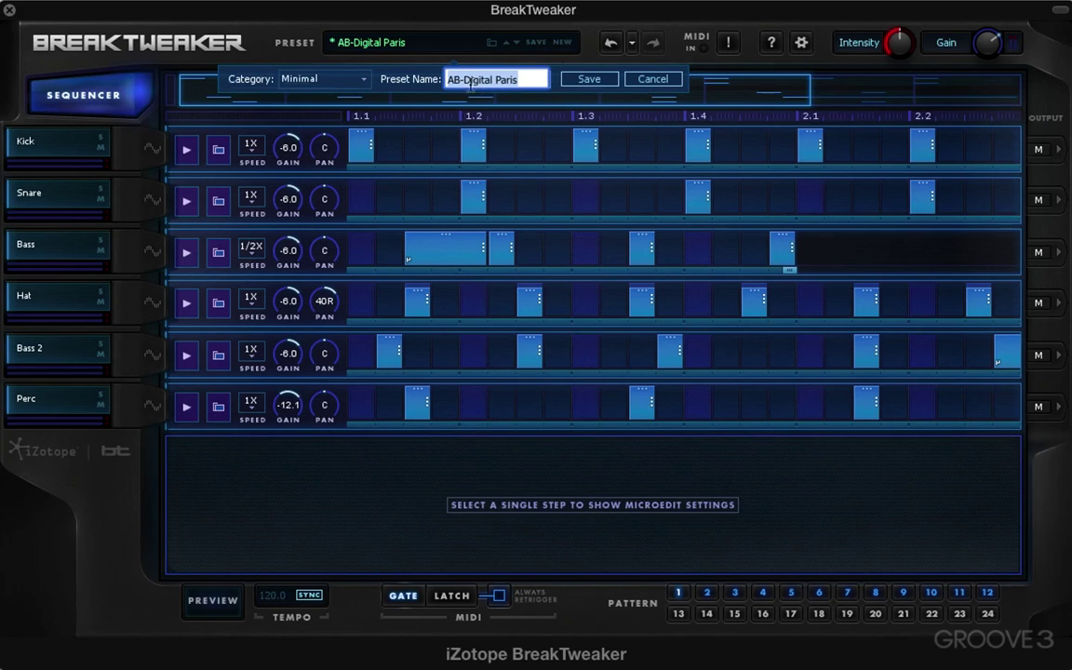
{"action": "left_click", "coordinate": [365, 81]}
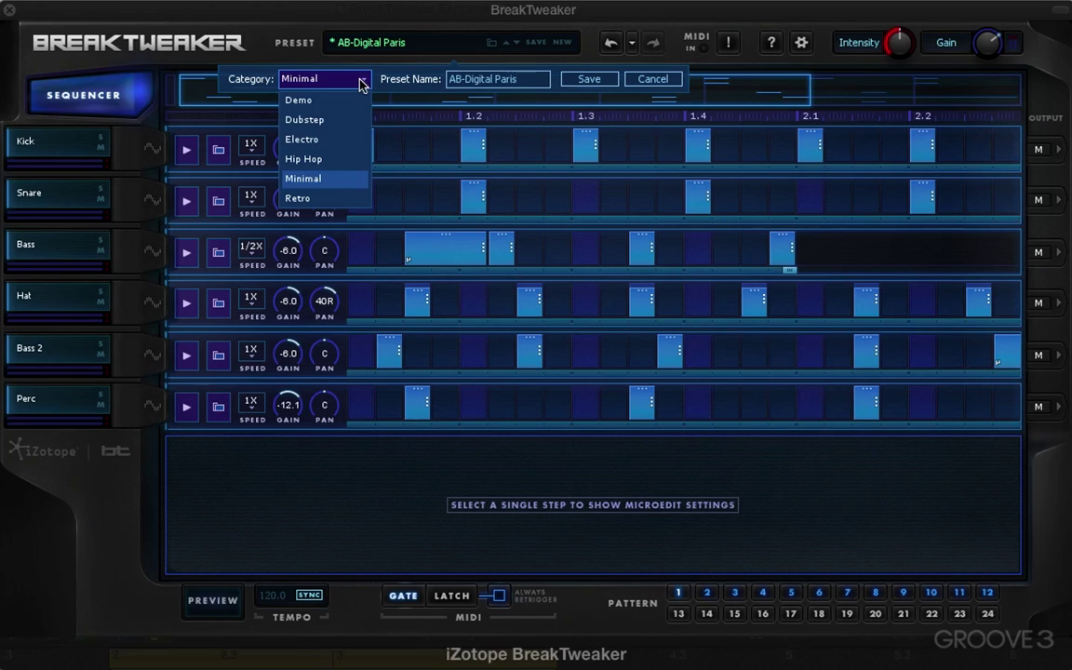
{"action": "left_click", "coordinate": [297, 163]}
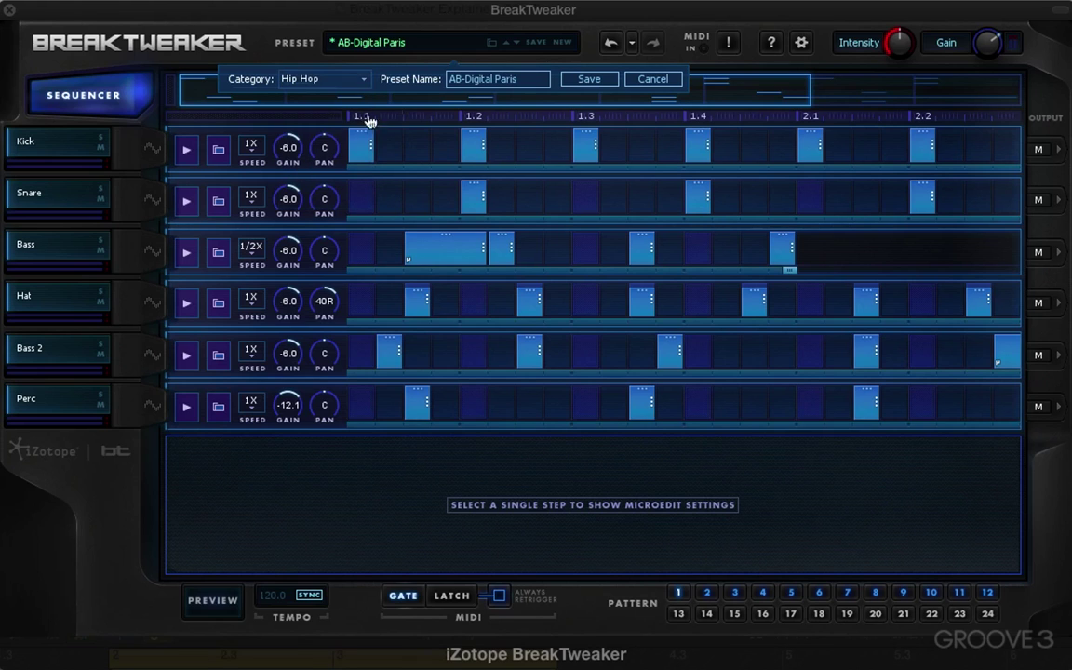
{"action": "left_click", "coordinate": [528, 79]}
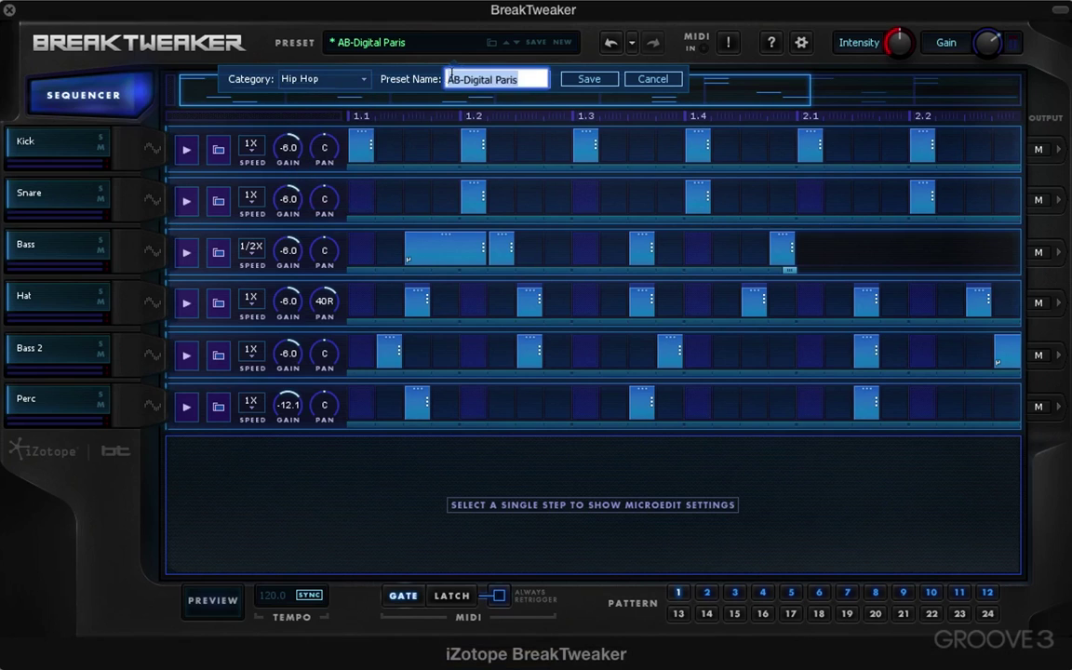
{"action": "key", "text": "Right"}
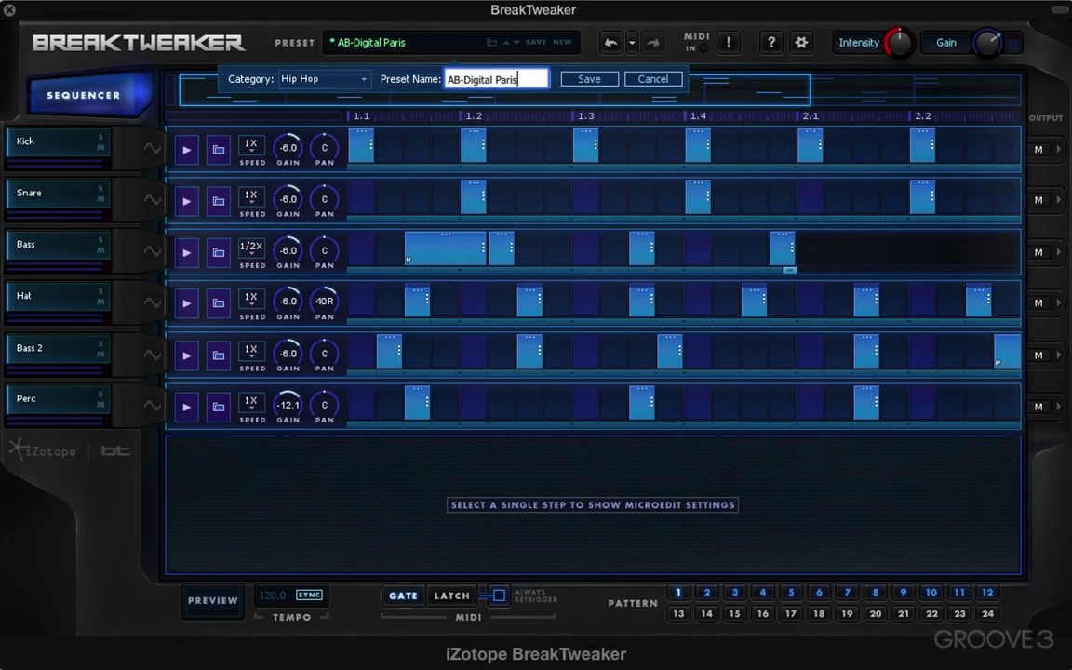
{"action": "type", "text": "_EK"}
{"action": "left_click", "coordinate": [349, 80]}
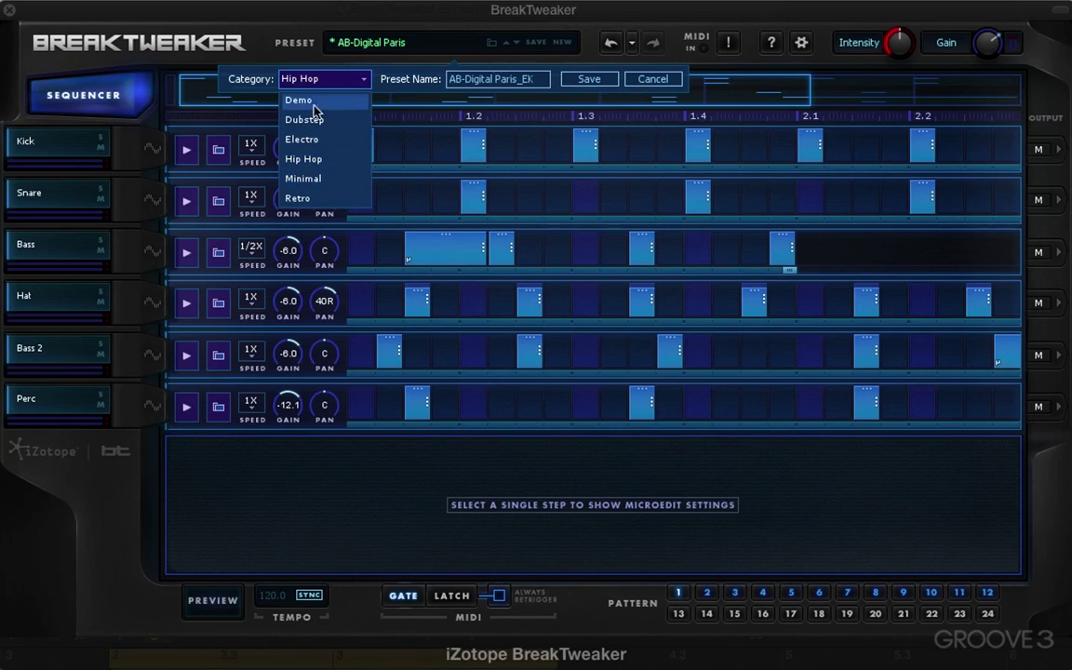
{"action": "left_click", "coordinate": [361, 67]}
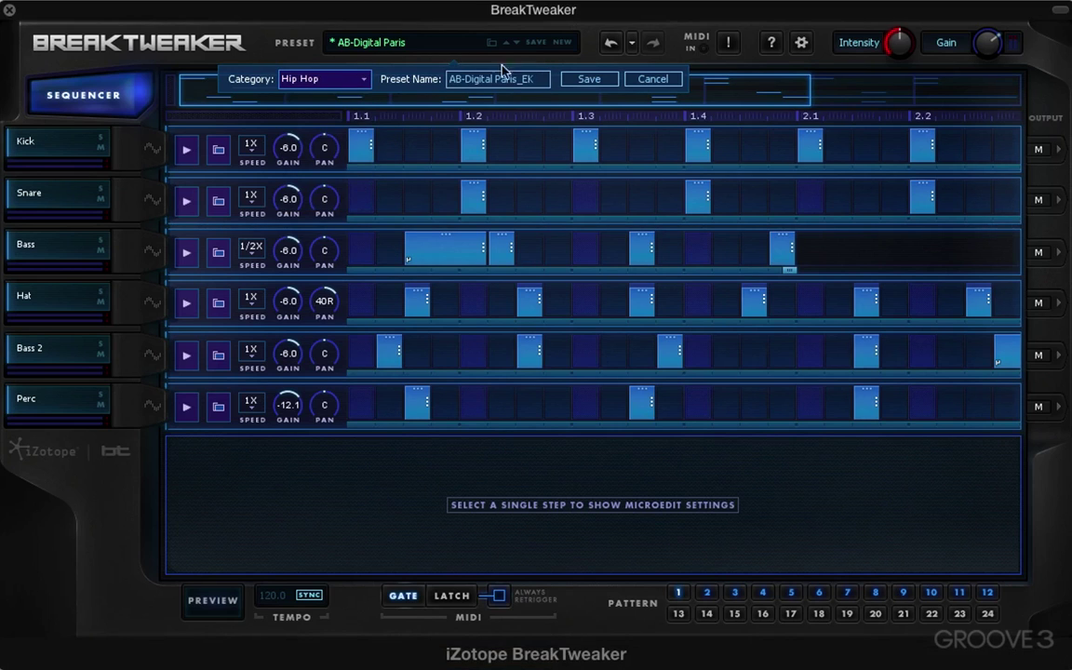
- Cancel the save and create a new category named EK Presets in the preset browser
{"action": "left_click", "coordinate": [654, 81]}
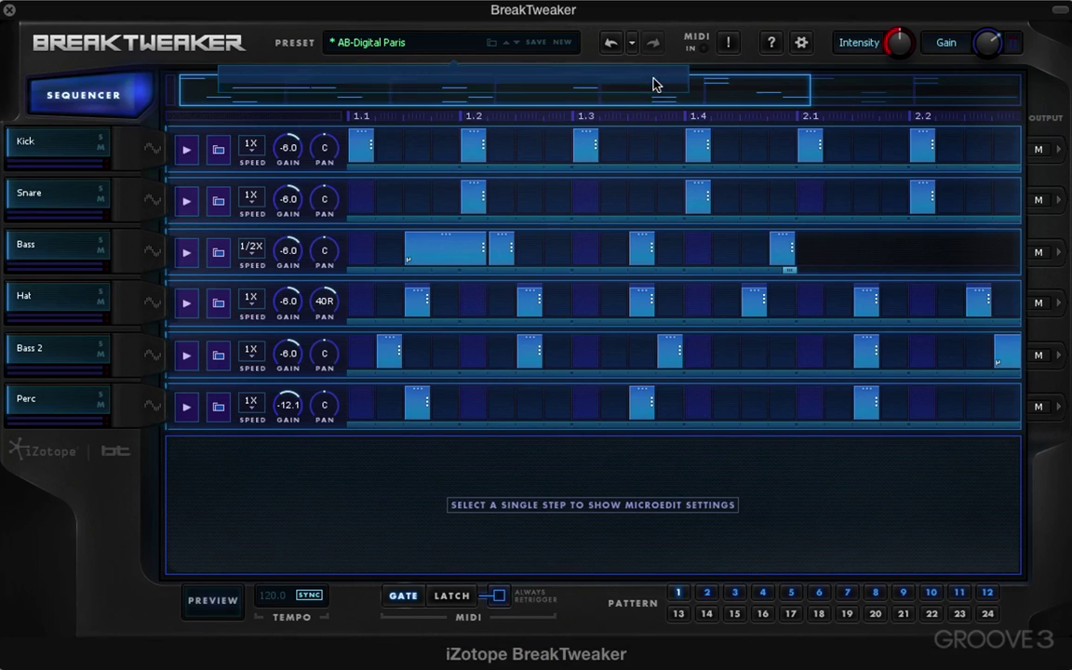
{"action": "left_click", "coordinate": [393, 45]}
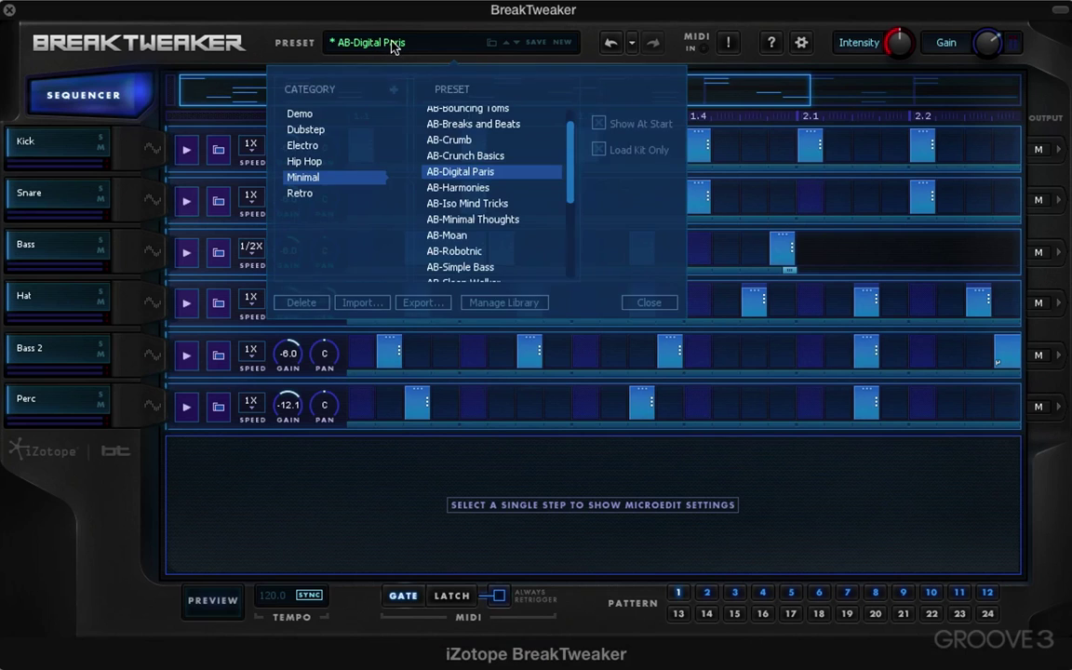
{"action": "left_click", "coordinate": [395, 91]}
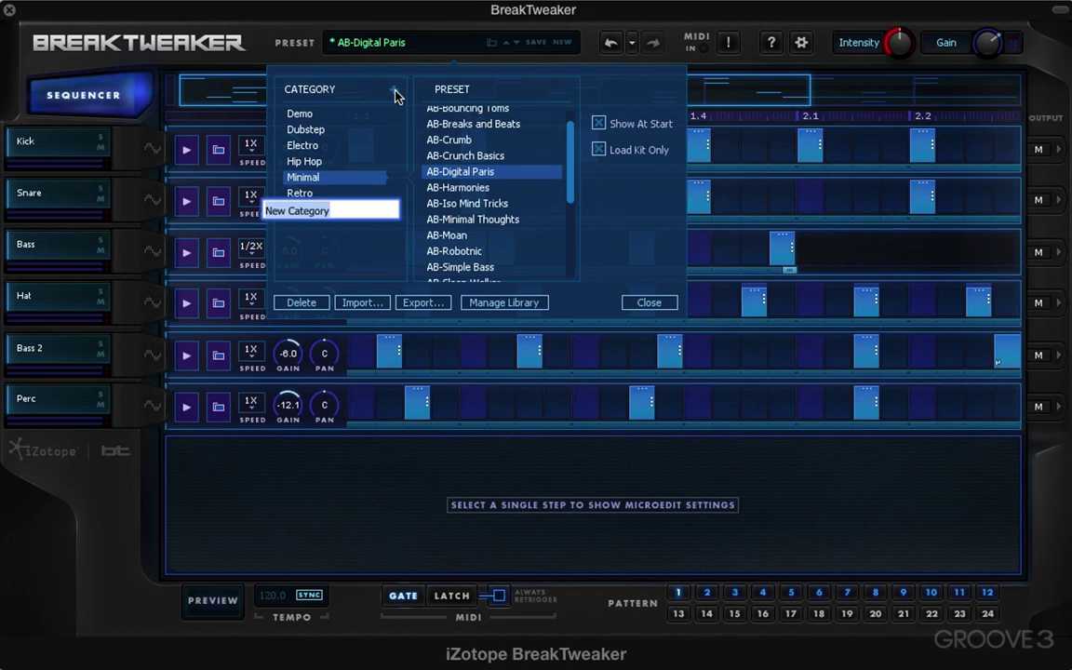
{"action": "type", "text": "EK Presets"}
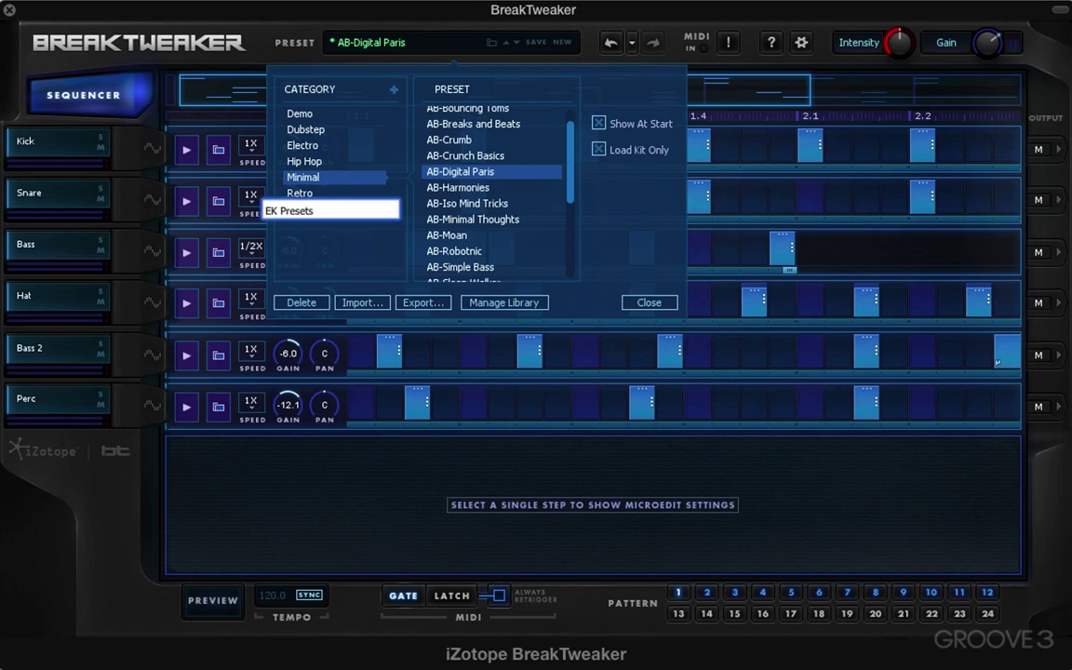
{"action": "key", "text": "Return"}
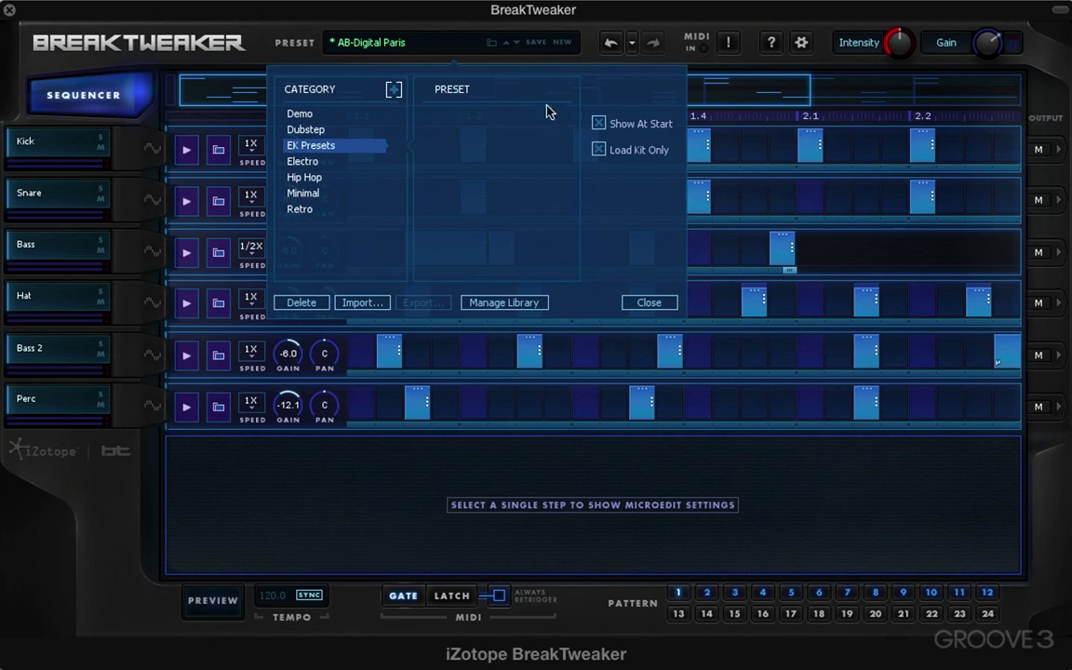
- Save the edited kit as AB-Digital Paris_EK under the EK Presets category
{"action": "left_click", "coordinate": [642, 305]}
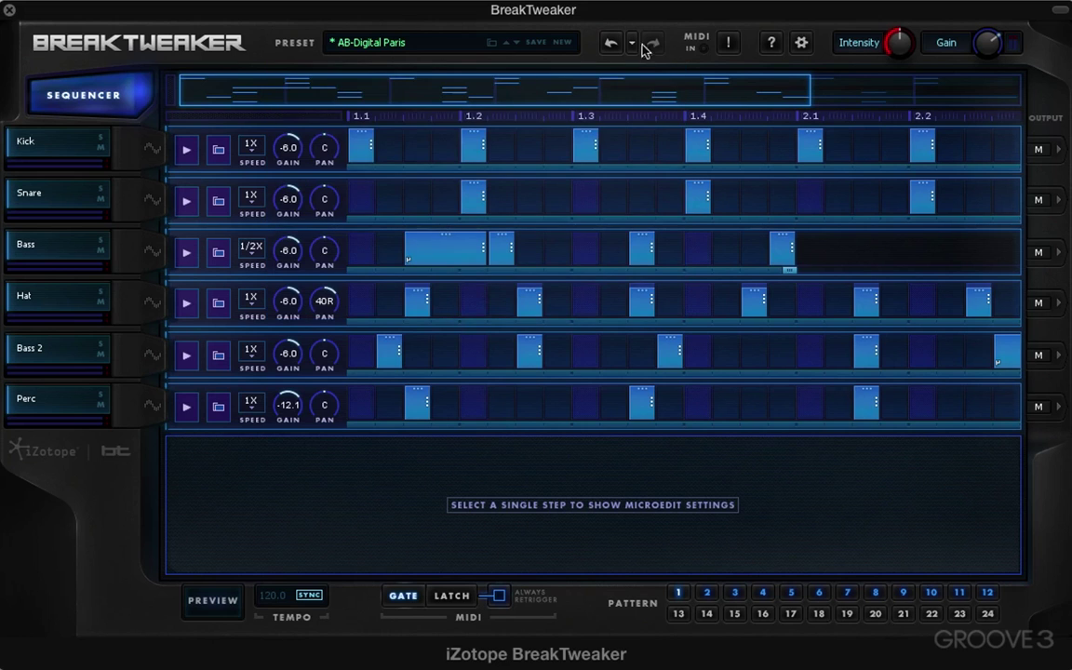
{"action": "left_click", "coordinate": [532, 44]}
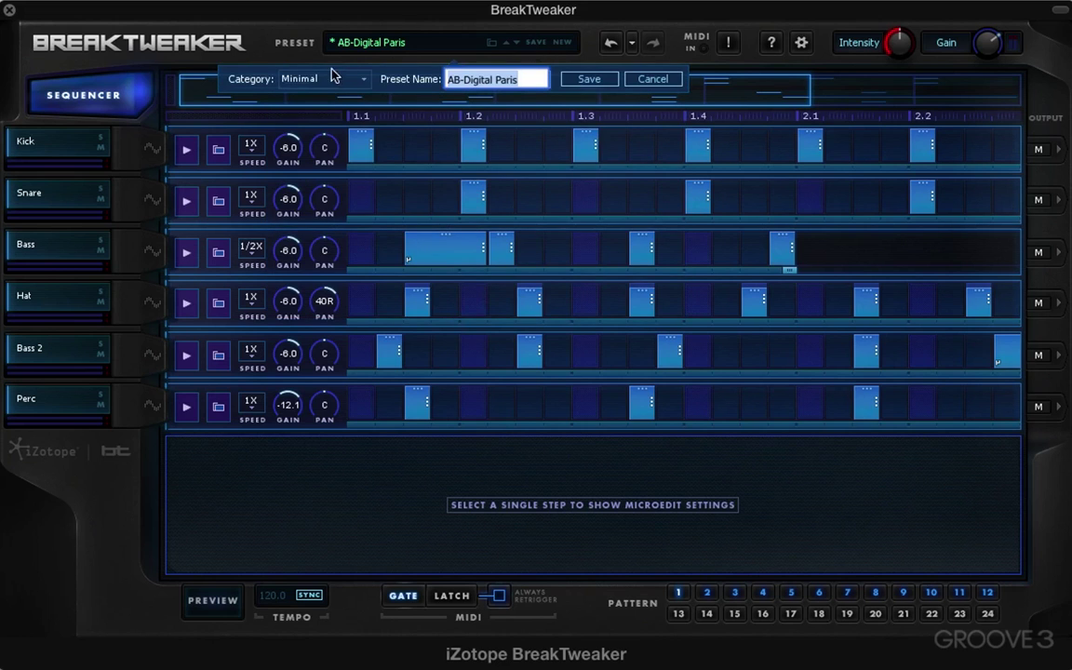
{"action": "left_click", "coordinate": [359, 85]}
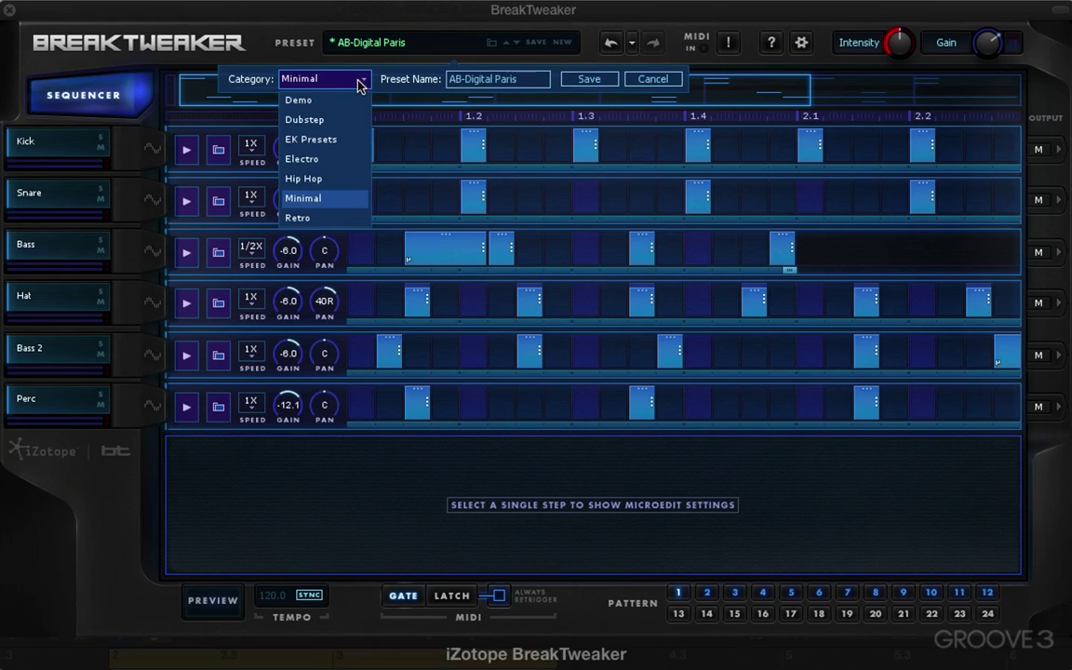
{"action": "left_click", "coordinate": [321, 139]}
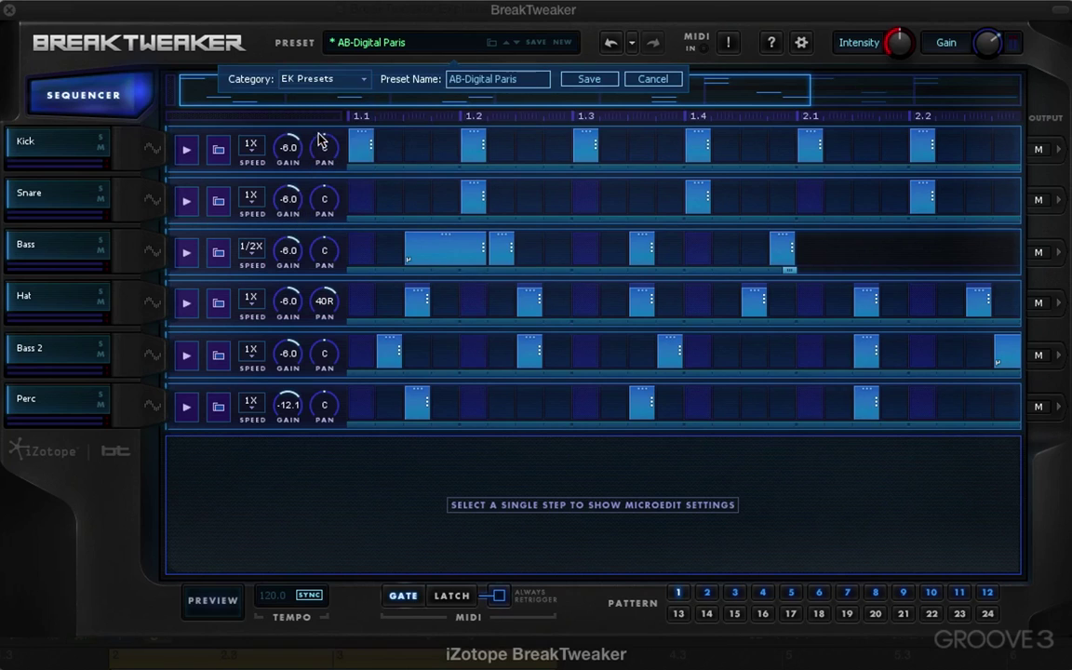
{"action": "left_click", "coordinate": [533, 79]}
{"action": "key", "text": "Right"}
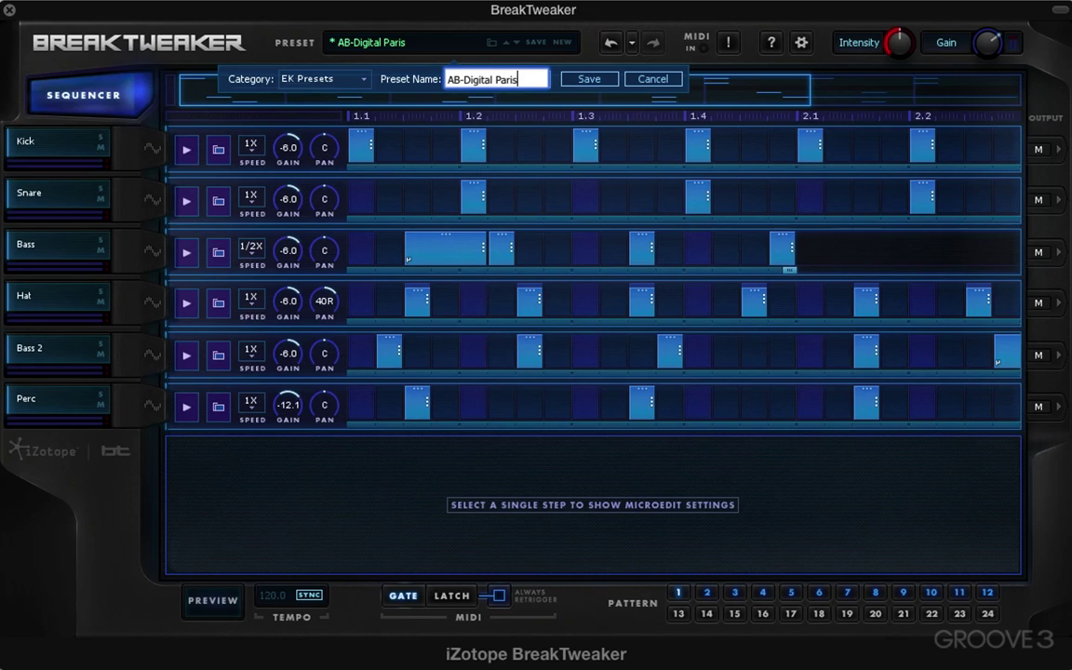
{"action": "type", "text": "_EK"}
{"action": "left_click", "coordinate": [589, 79]}
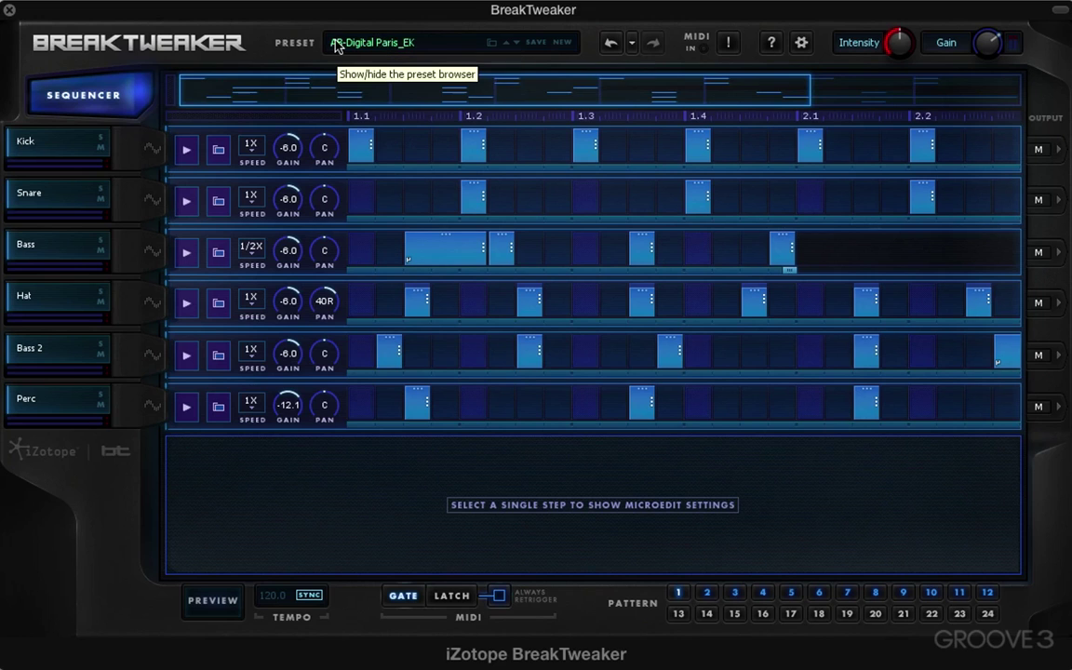
- Delete the AB-Digital Paris_EK preset, confirming Yes, then delete the EK Presets category
{"action": "left_click", "coordinate": [381, 45]}
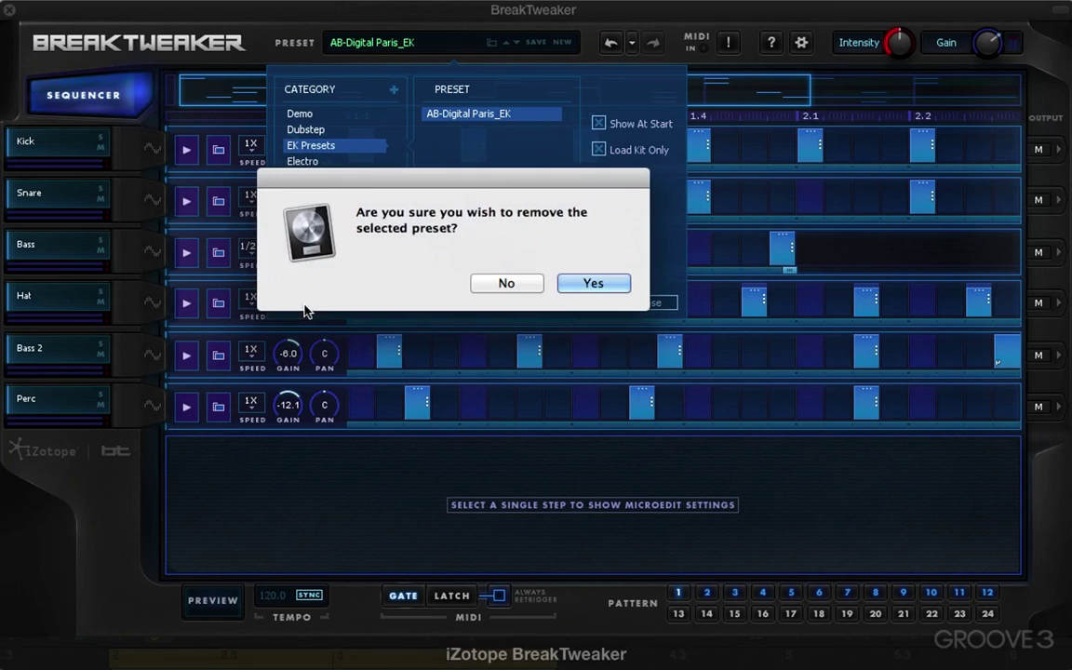
{"action": "left_click", "coordinate": [593, 281]}
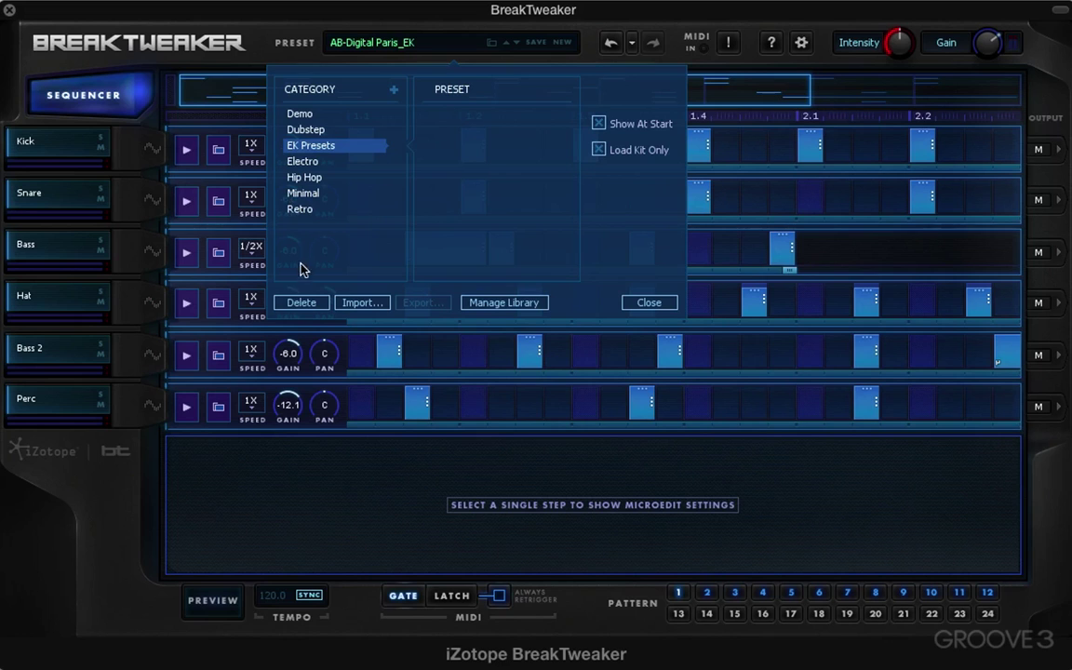
{"action": "left_click", "coordinate": [300, 303]}
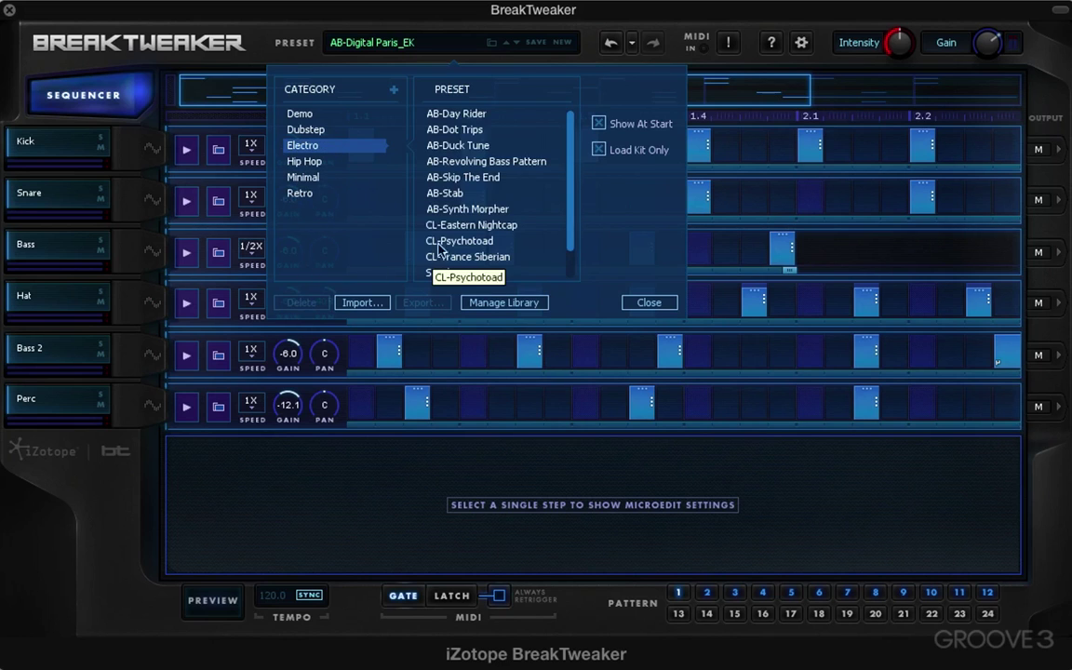
- Load the Electro preset AB-Synth Morpher and uncheck Show At Start
{"action": "left_click", "coordinate": [455, 210]}
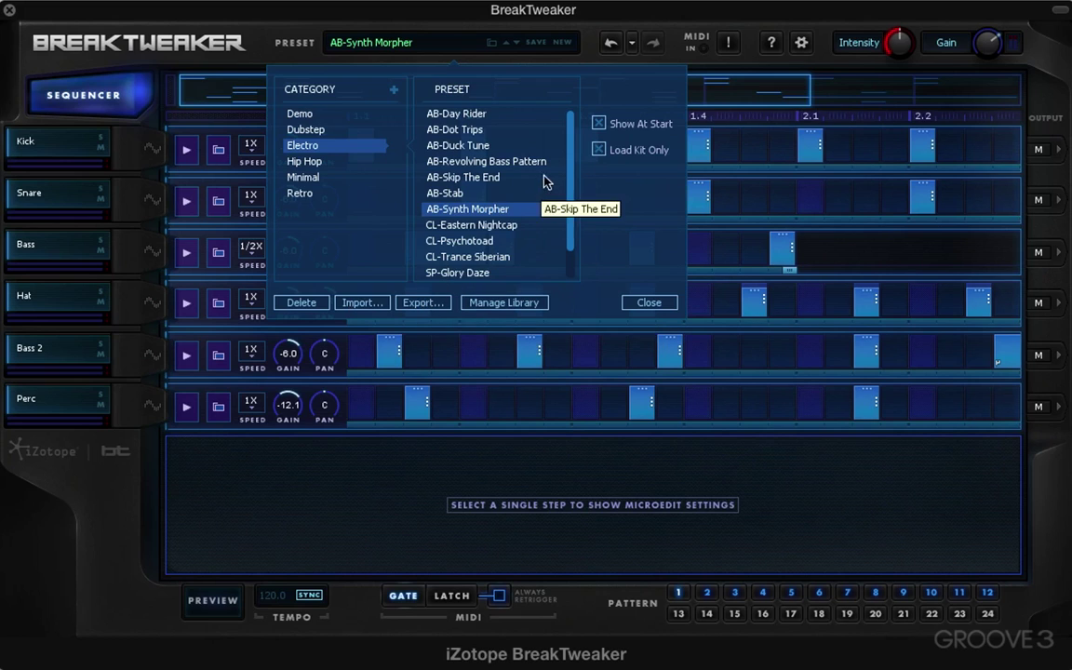
{"action": "left_click", "coordinate": [600, 124]}
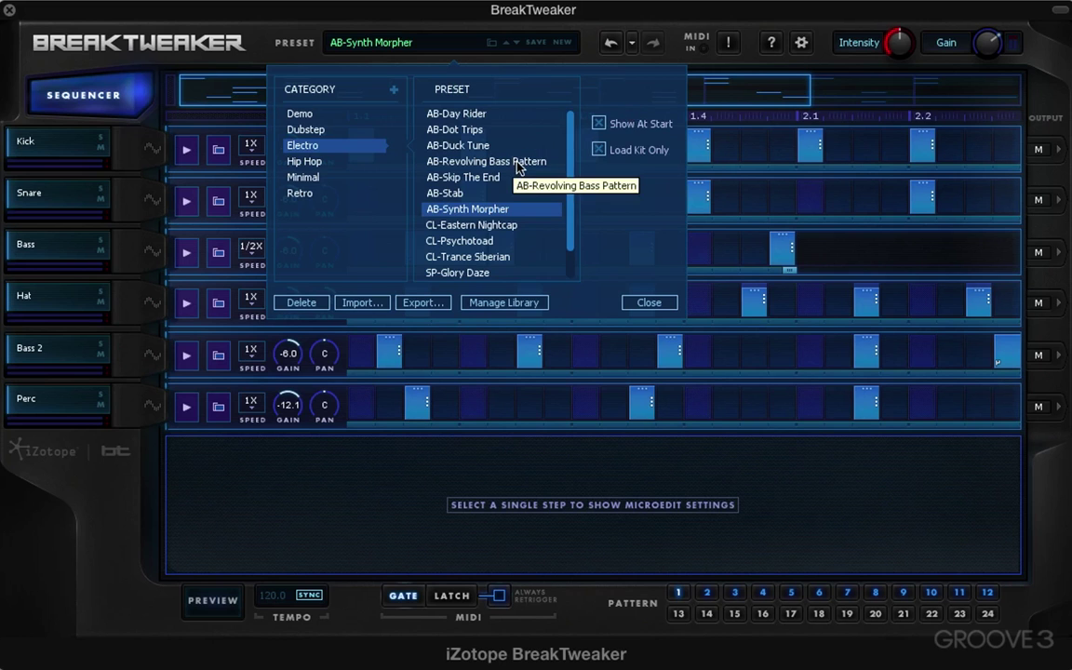
- Set Library Location to the BreakTweaker Library folder under /Library/Application Support/iZotope/BreakTweaker
{"action": "left_click", "coordinate": [490, 305]}
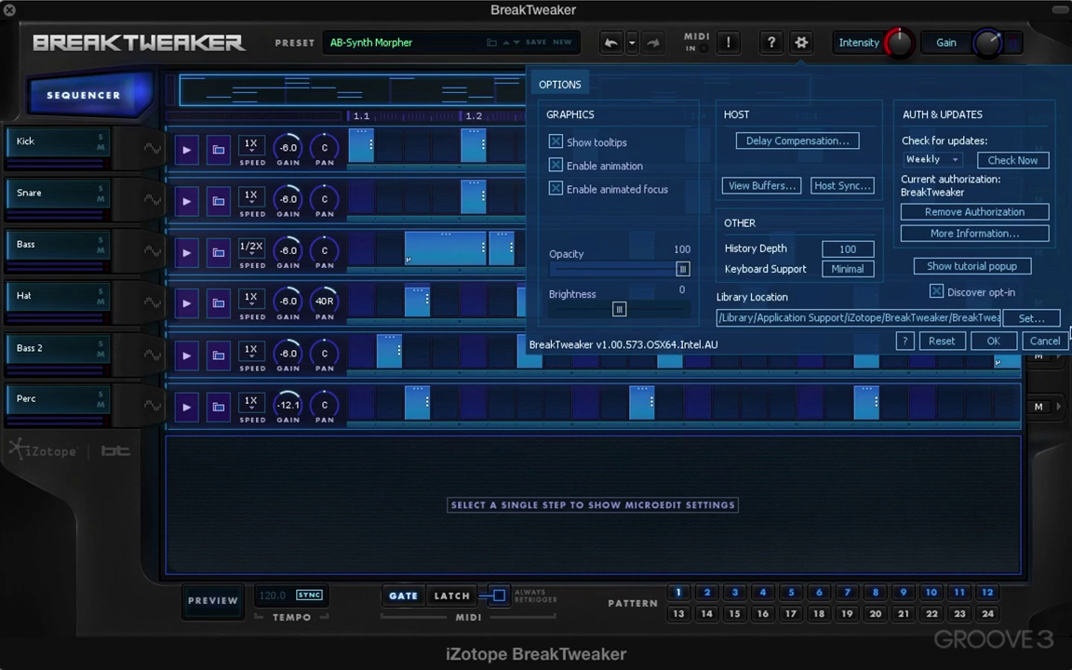
{"action": "left_click", "coordinate": [1030, 318]}
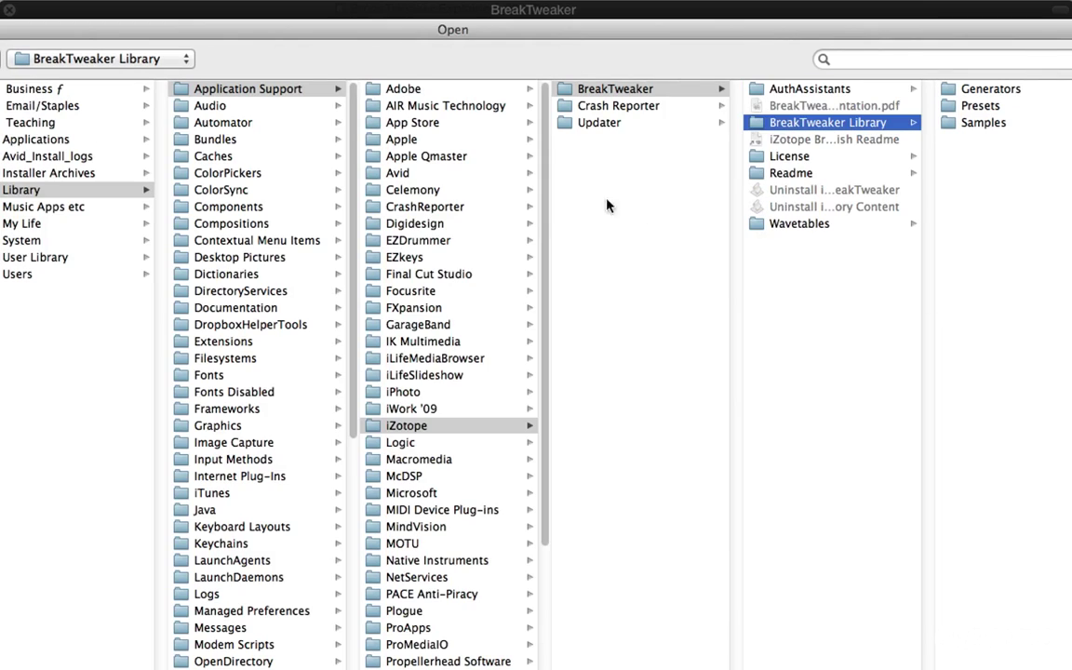
{"action": "key", "text": "Return"}
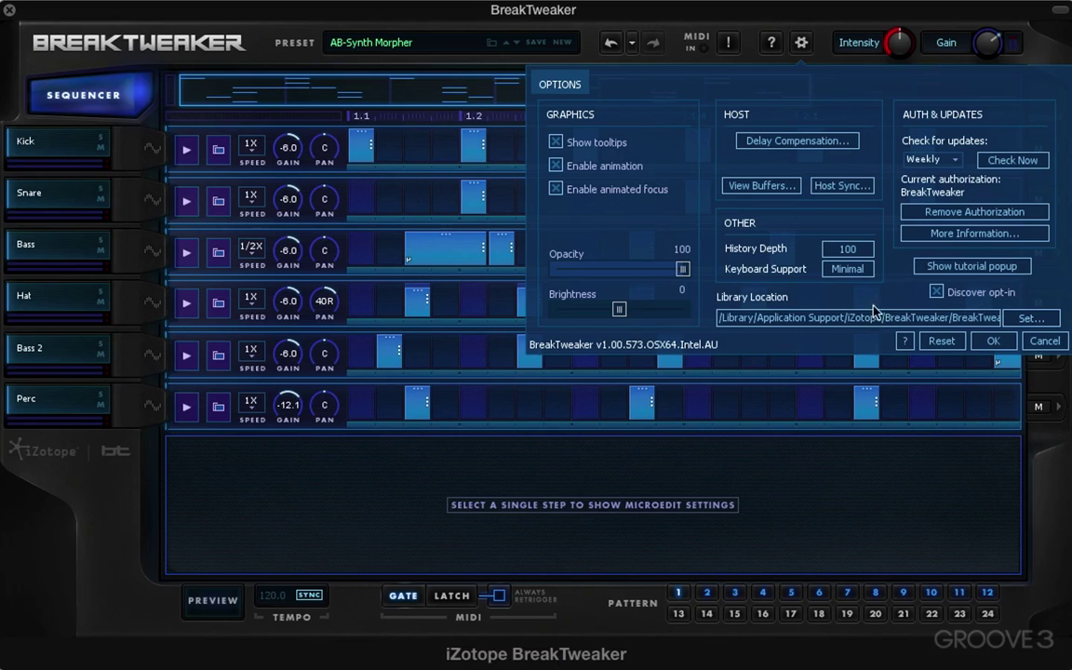
- Close the Options and step through presets with the arrows to AB-Stab
{"action": "left_click", "coordinate": [992, 341]}
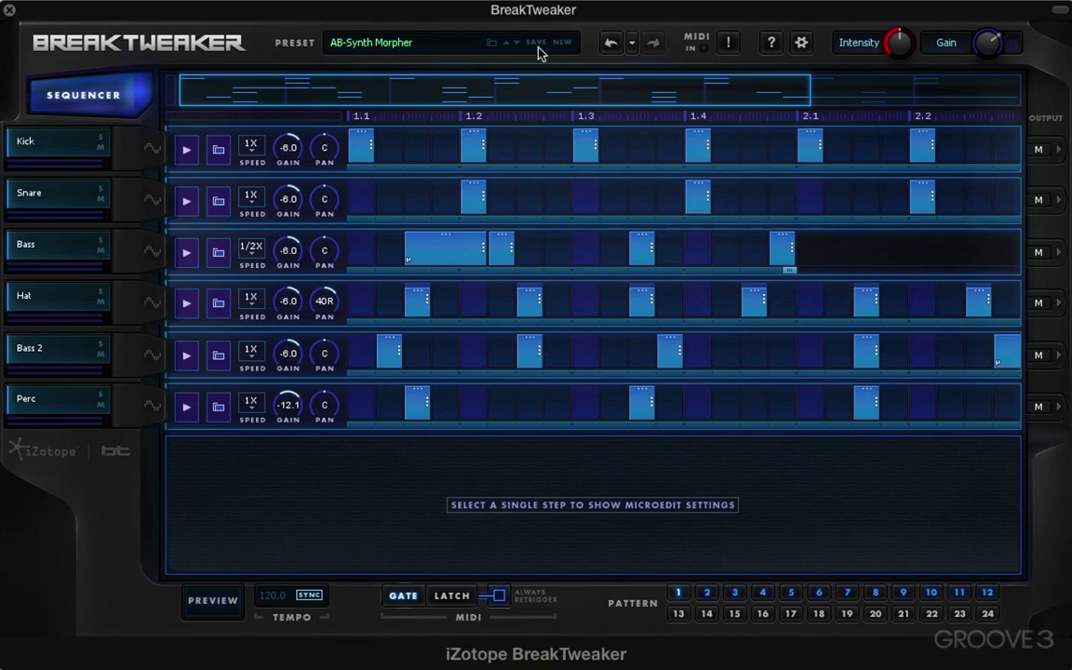
{"action": "left_click", "coordinate": [508, 43]}
{"action": "left_click", "coordinate": [508, 43]}
{"action": "left_click", "coordinate": [516, 43]}
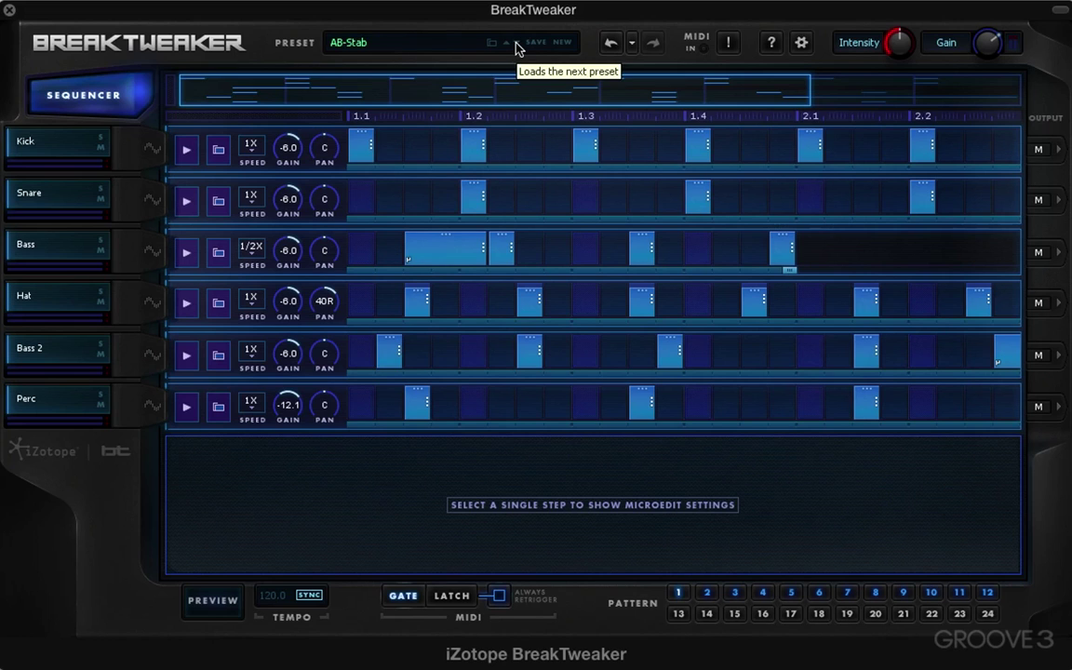
- Check the preset browser, then try NEW to return to default settings
{"action": "left_click", "coordinate": [387, 43]}
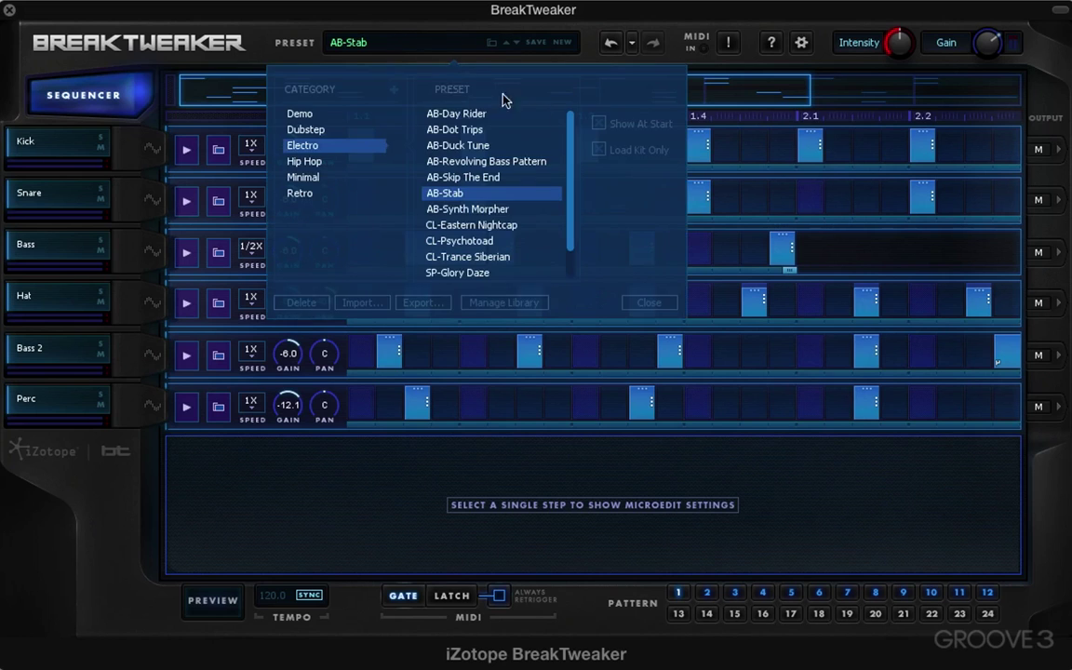
{"action": "left_click", "coordinate": [651, 303]}
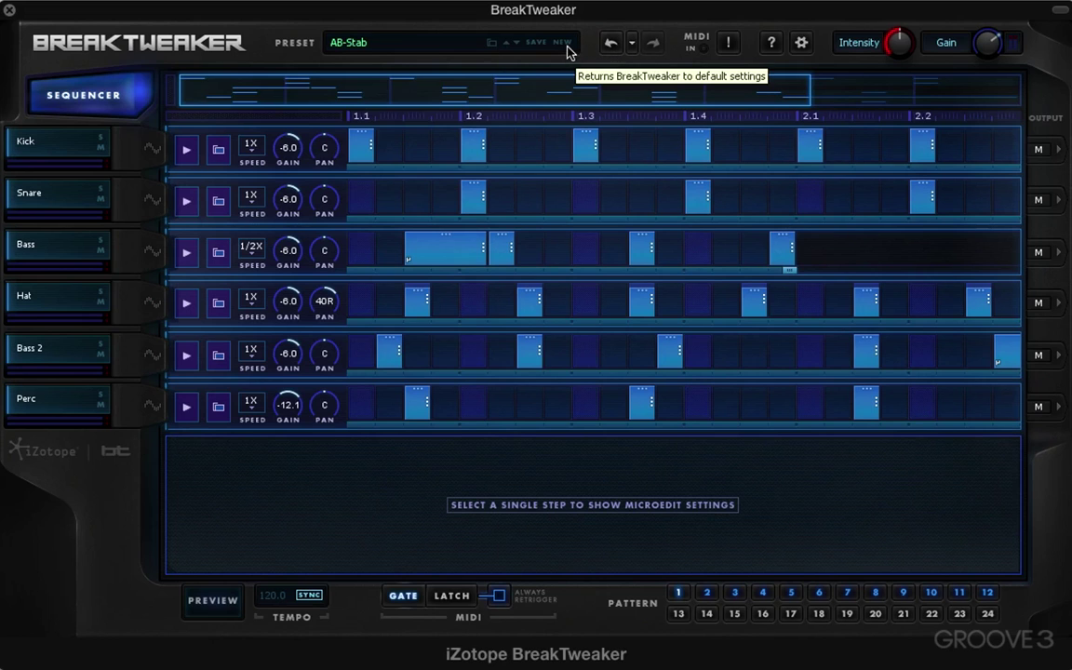
{"action": "left_click", "coordinate": [567, 45]}
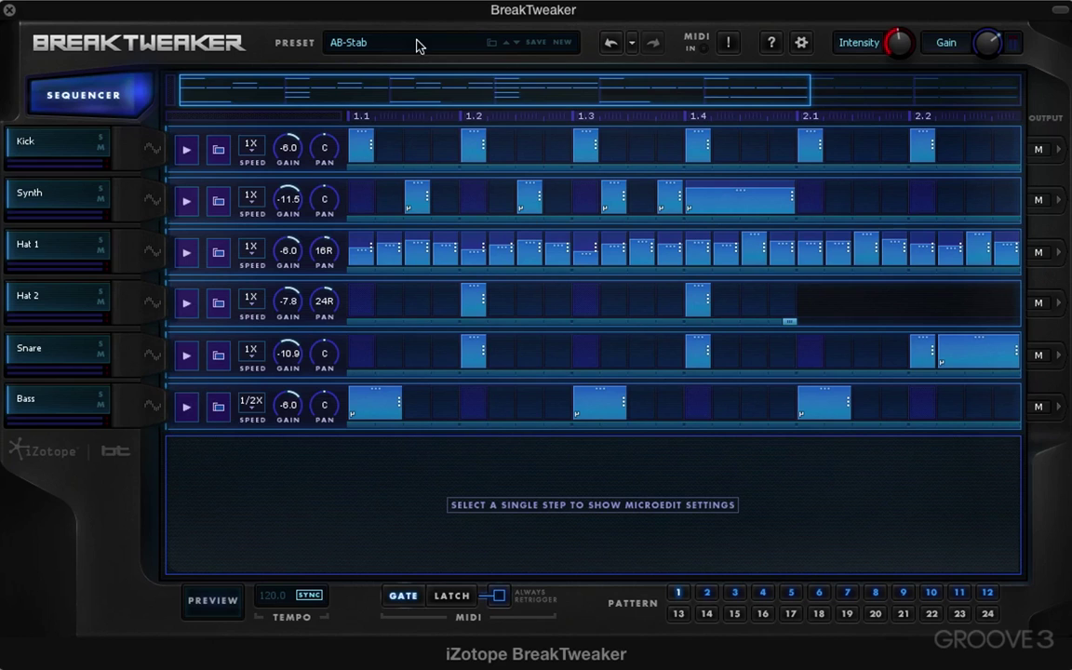
- Play and stop the pattern, then load the Electro Bass generator preset on the Bass track
{"action": "key", "text": "space"}
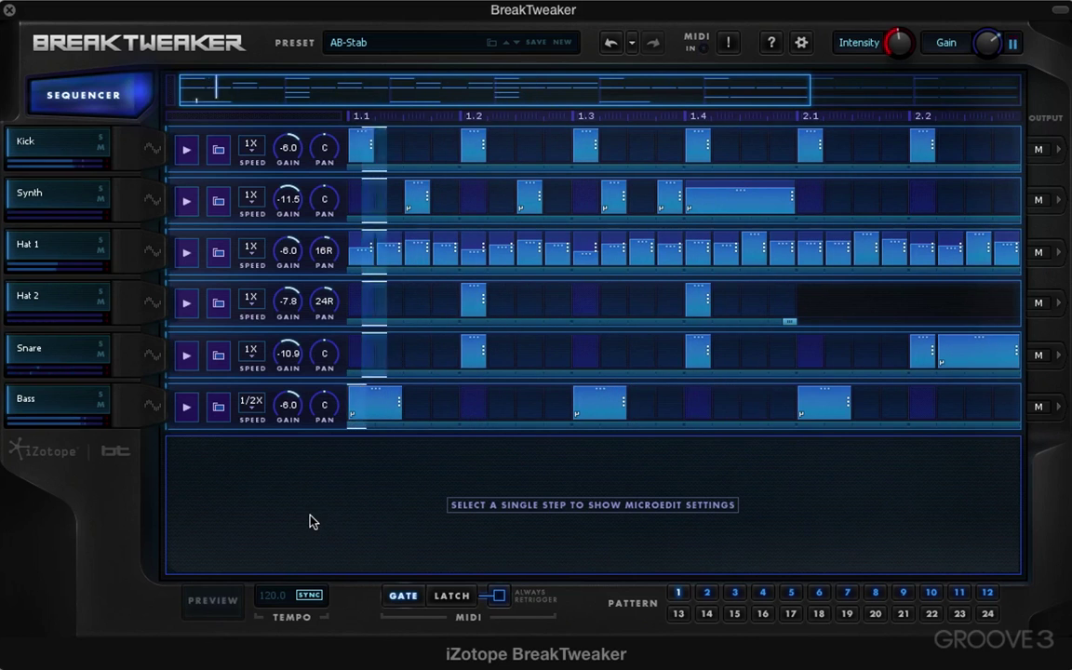
{"action": "key", "text": "space"}
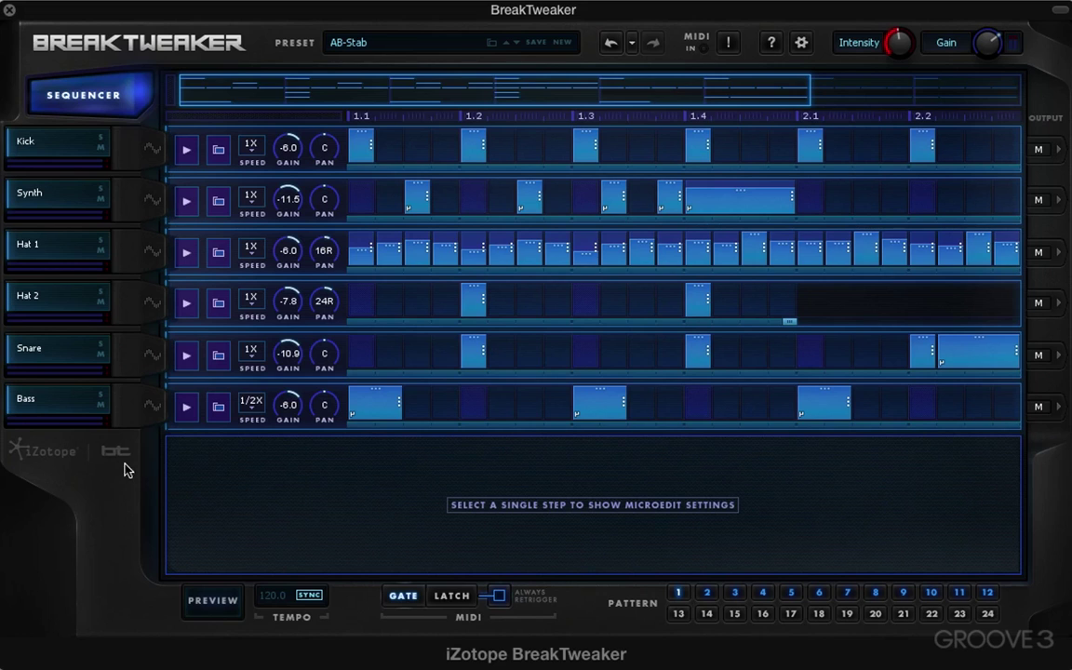
{"action": "left_click", "coordinate": [216, 409]}
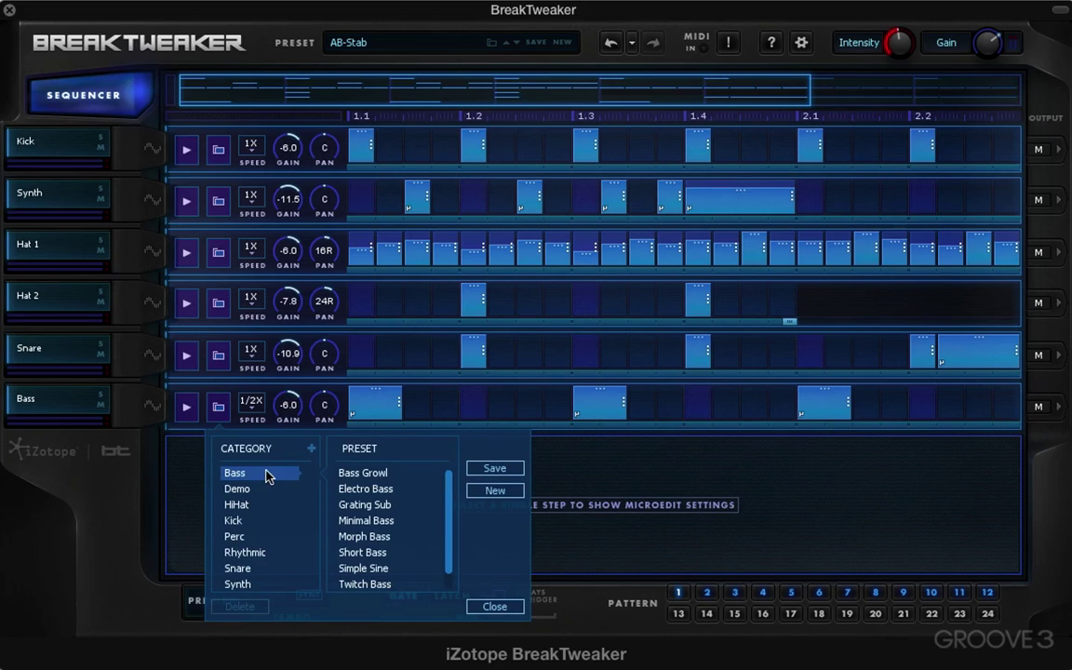
{"action": "left_click", "coordinate": [380, 491]}
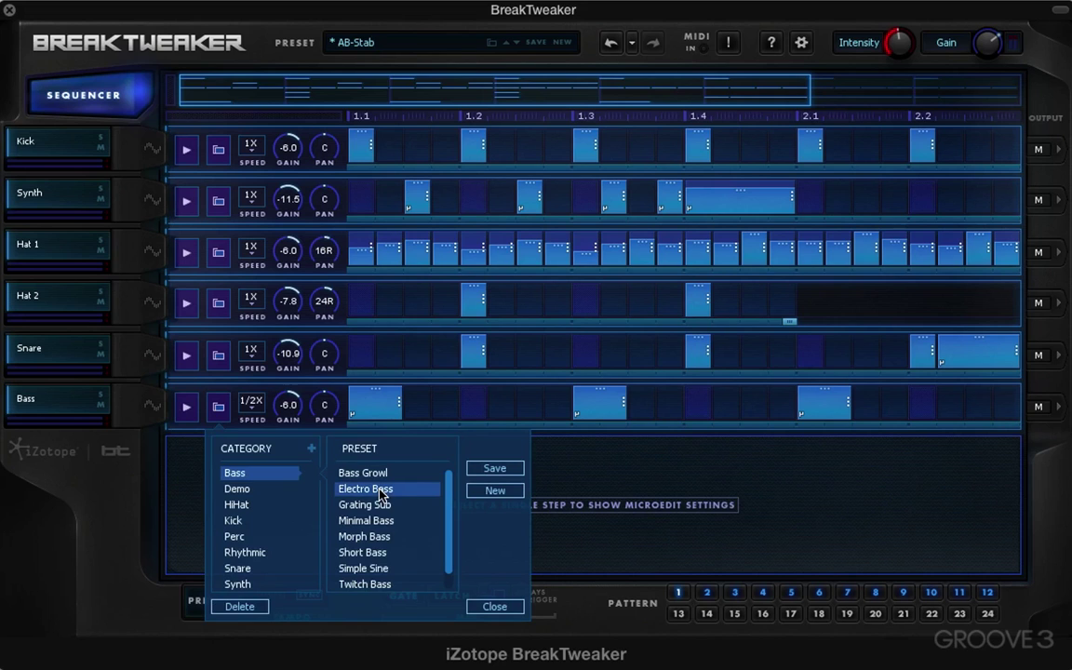
- Audition Morph Bass, Simple Sine and Twitch Bass while playing, keeping Twitch Bass, and close the browser
{"action": "key", "text": "space"}
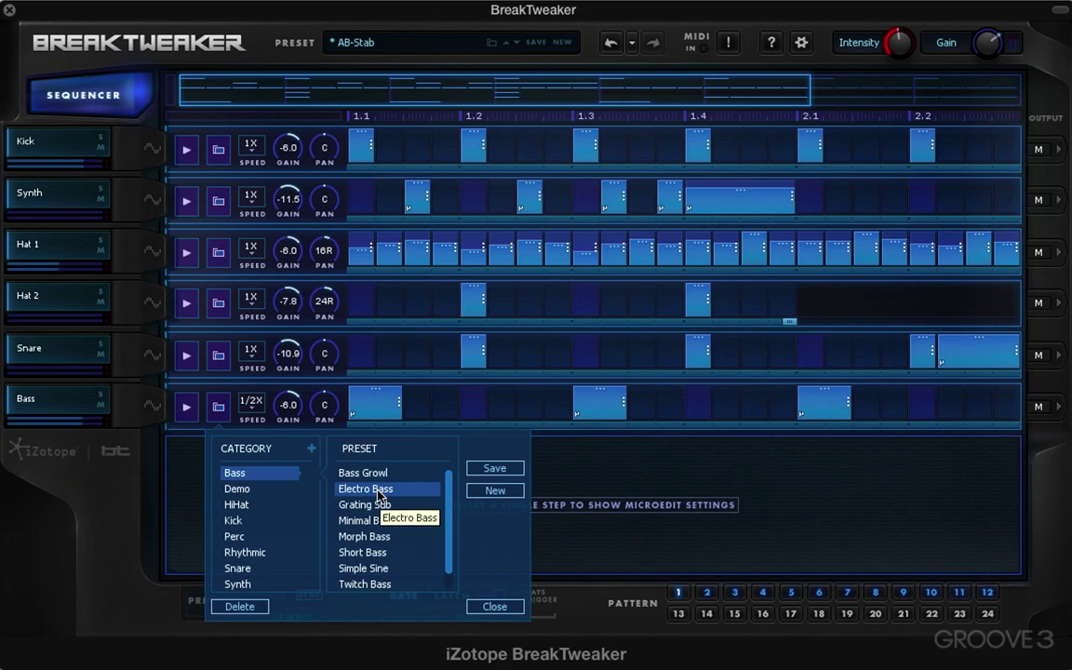
{"action": "left_click", "coordinate": [351, 537]}
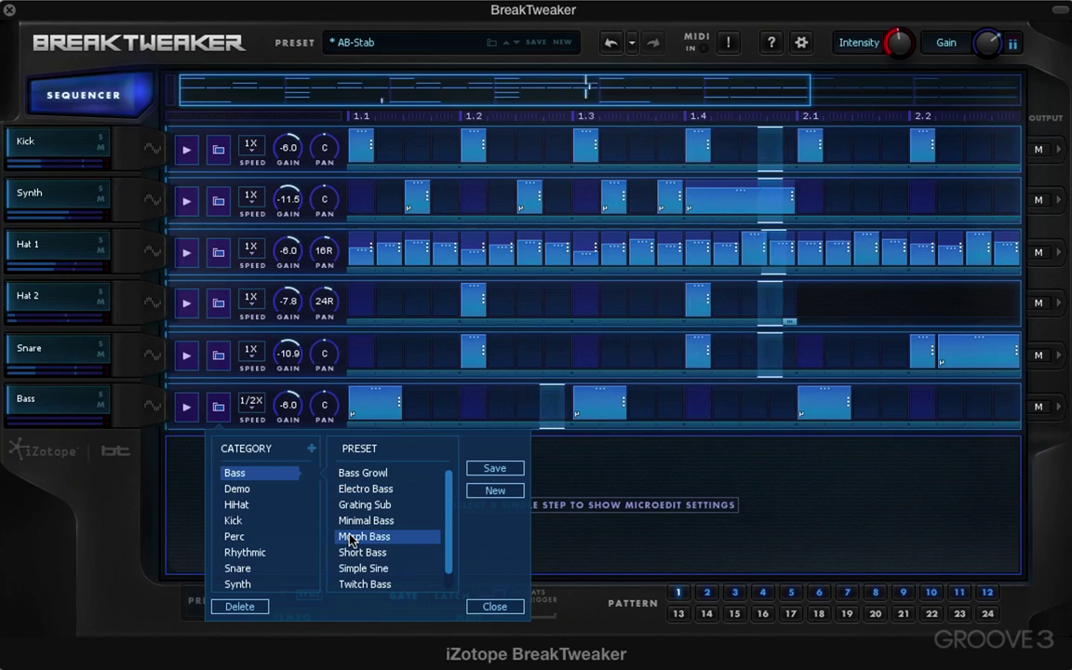
{"action": "left_click", "coordinate": [354, 568]}
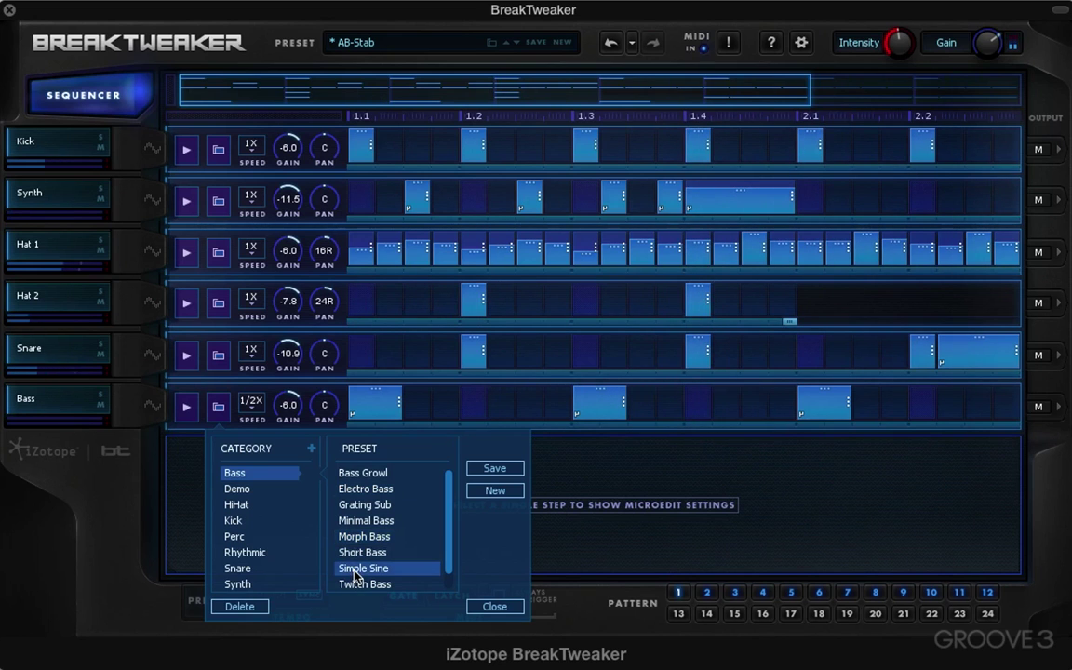
{"action": "scroll", "coordinate": [353, 574], "scroll_direction": "down", "scroll_amount": 1}
{"action": "left_click", "coordinate": [353, 571]}
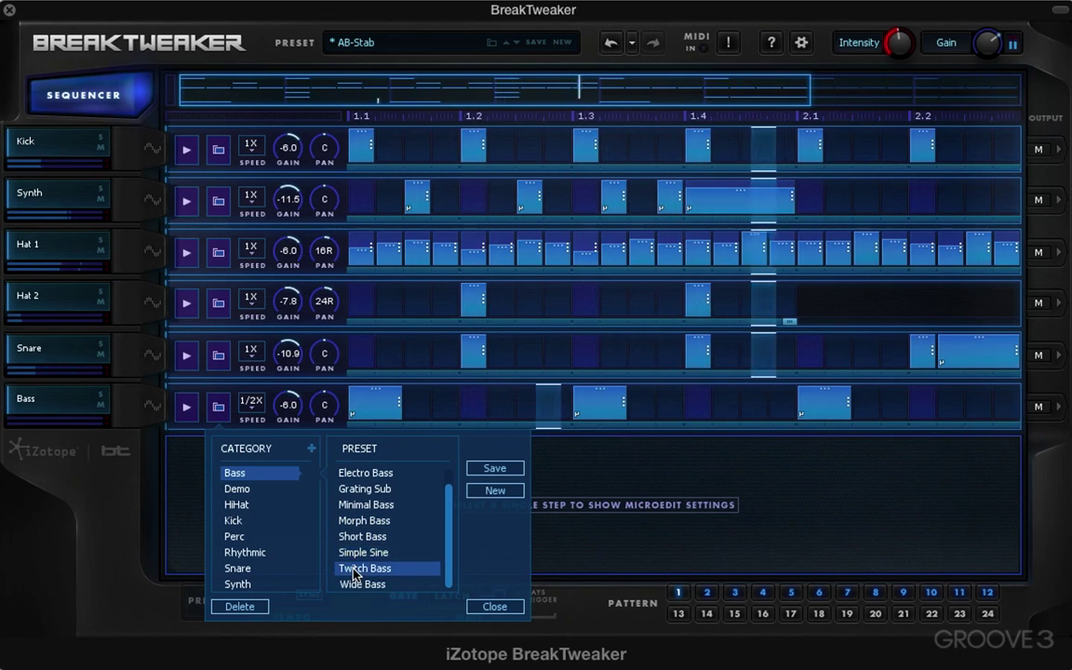
{"action": "key", "text": "space"}
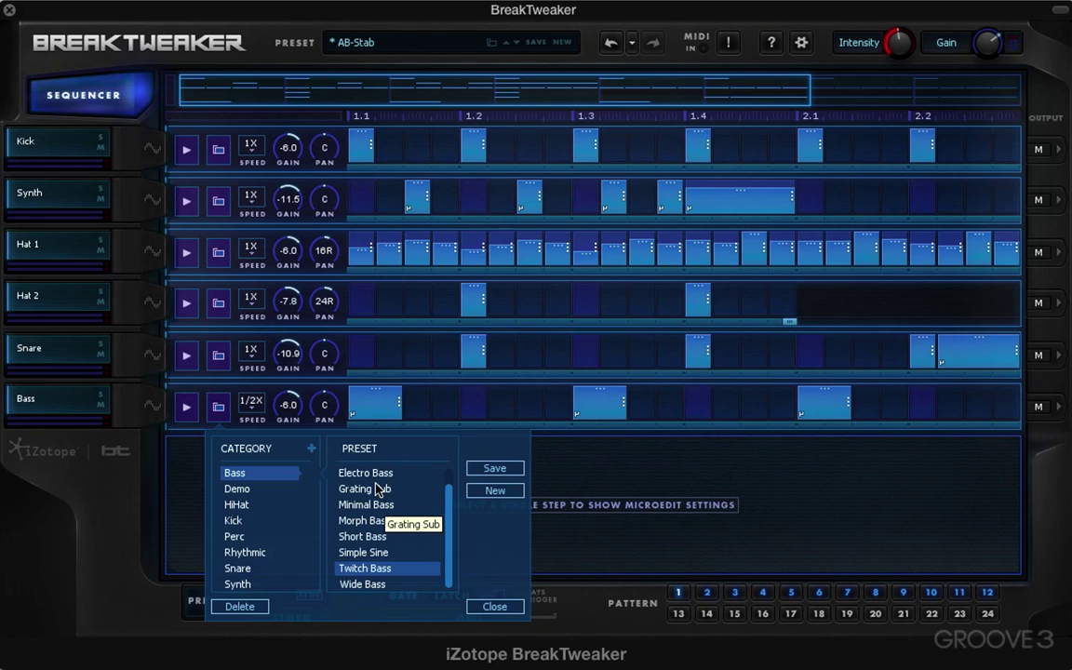
{"action": "left_click", "coordinate": [497, 606]}
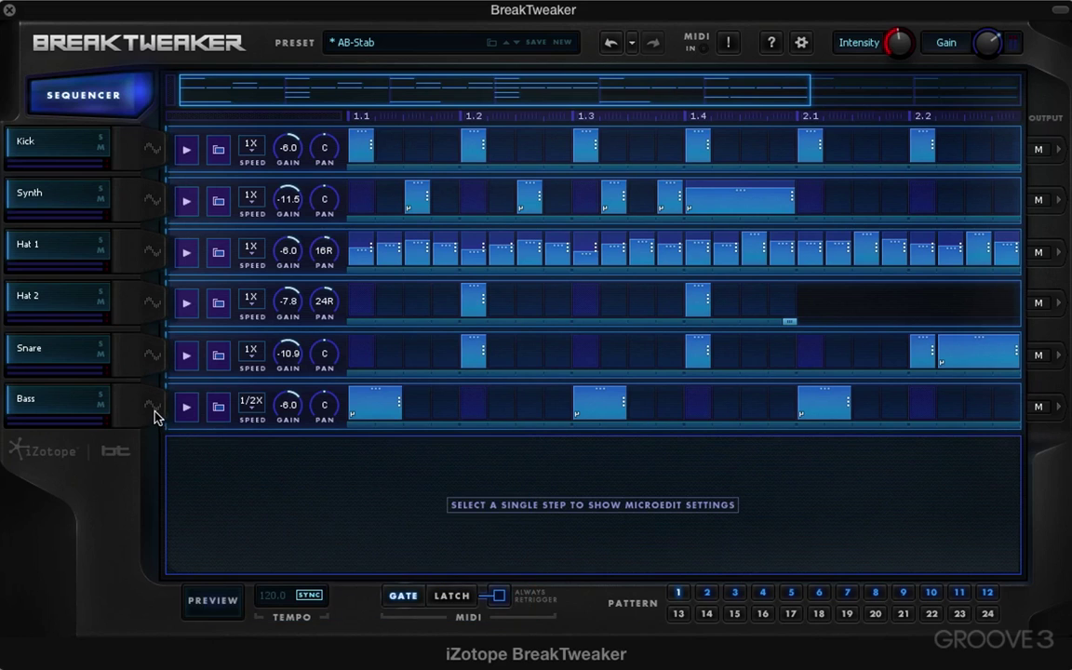
{"action": "left_click", "coordinate": [149, 408]}
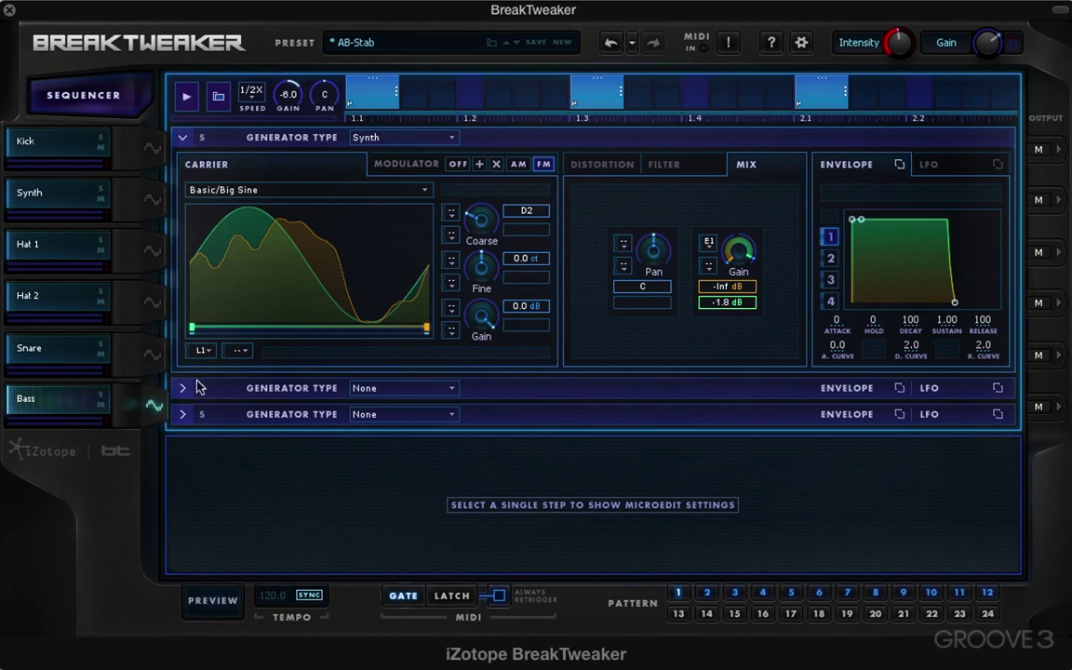
{"action": "left_click", "coordinate": [180, 388]}
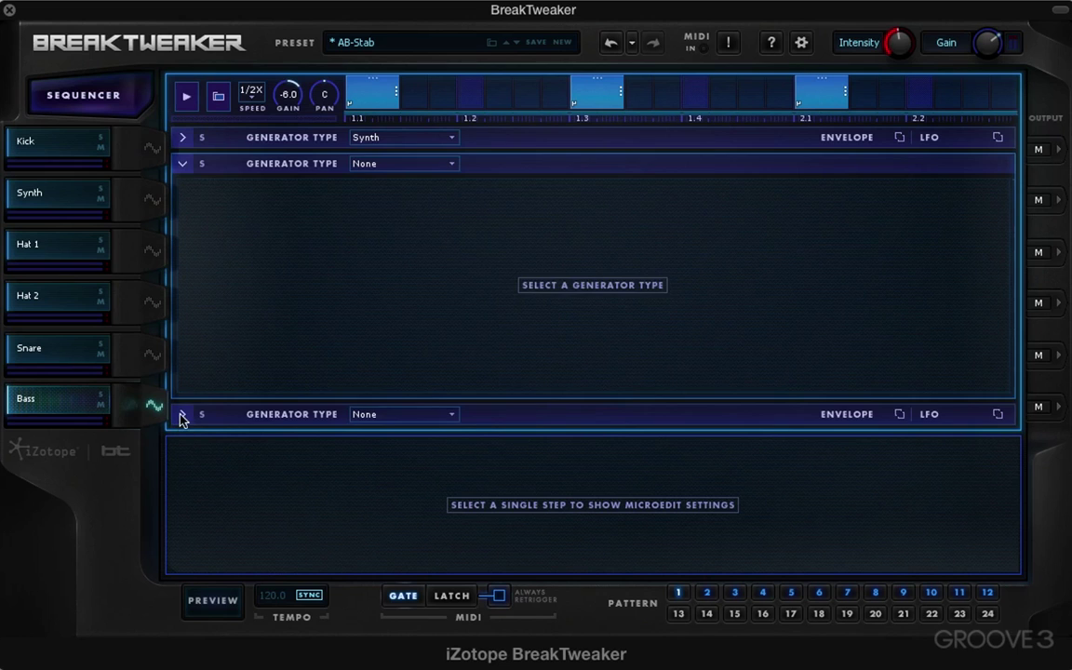
{"action": "left_click", "coordinate": [179, 416]}
{"action": "left_click", "coordinate": [182, 139]}
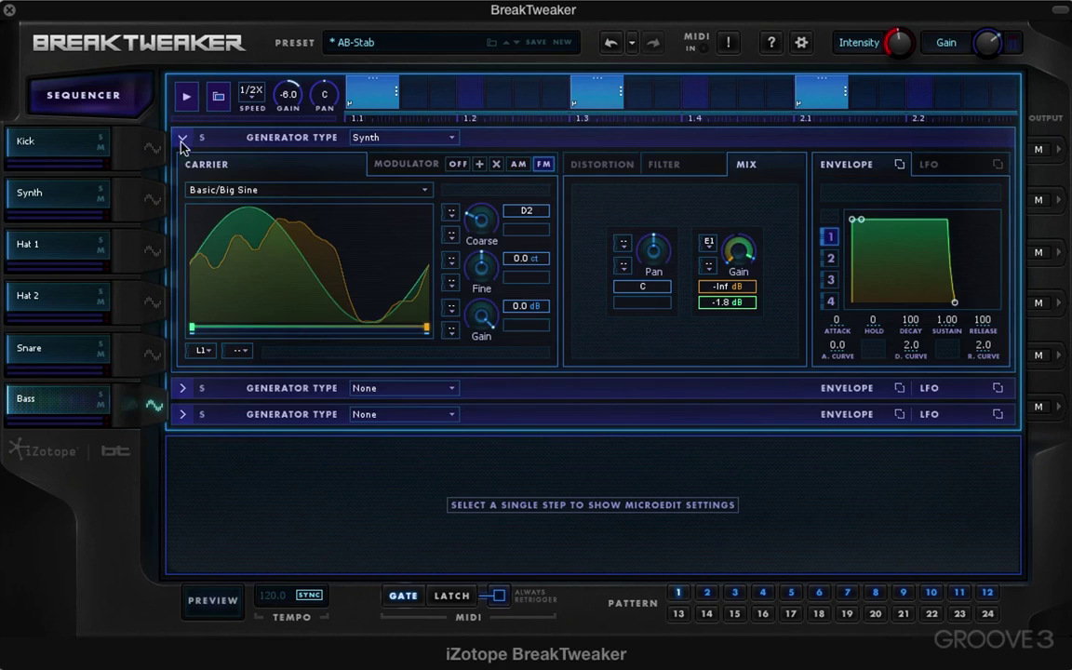
{"action": "left_click", "coordinate": [151, 406]}
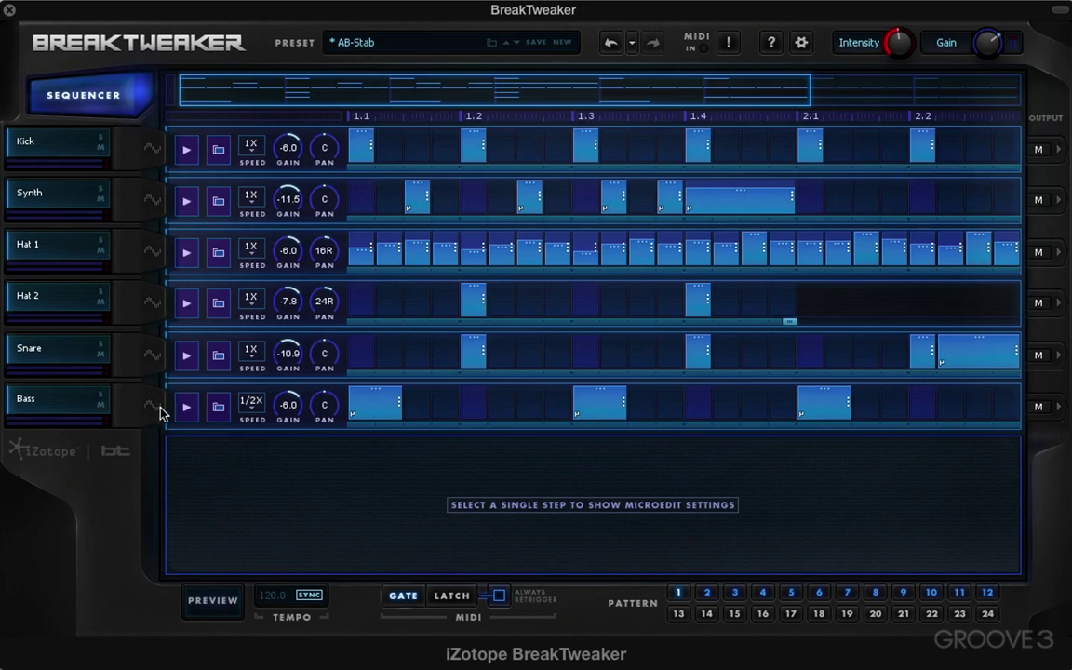
- Save the Bass track's current generator settings as a preset named 'EK Bass'
{"action": "left_click", "coordinate": [217, 406]}
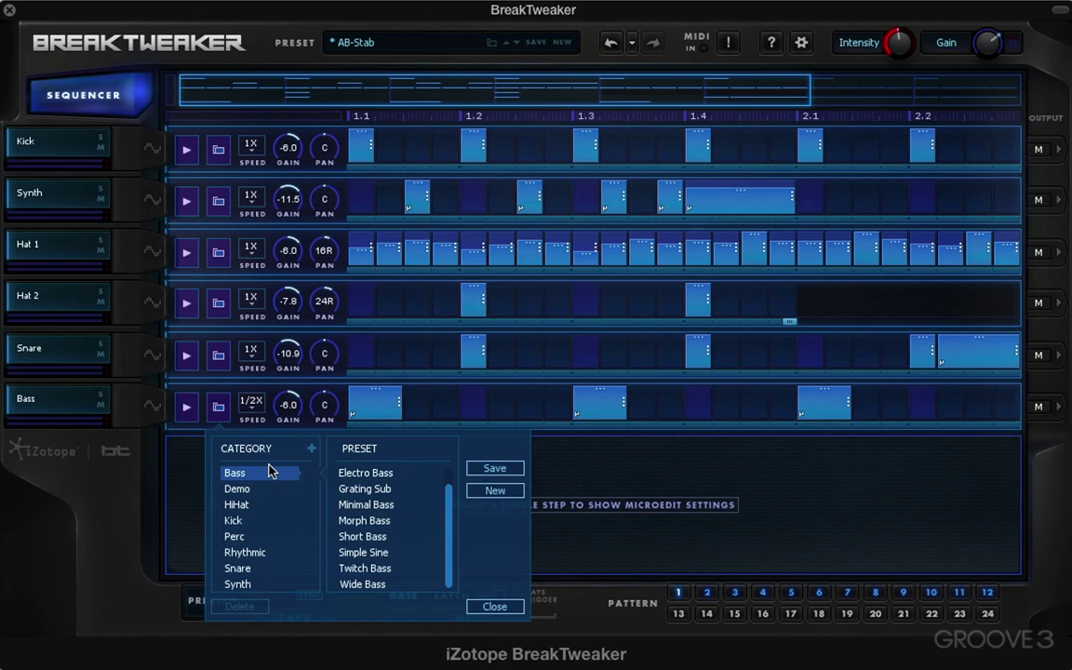
{"action": "left_click", "coordinate": [496, 469]}
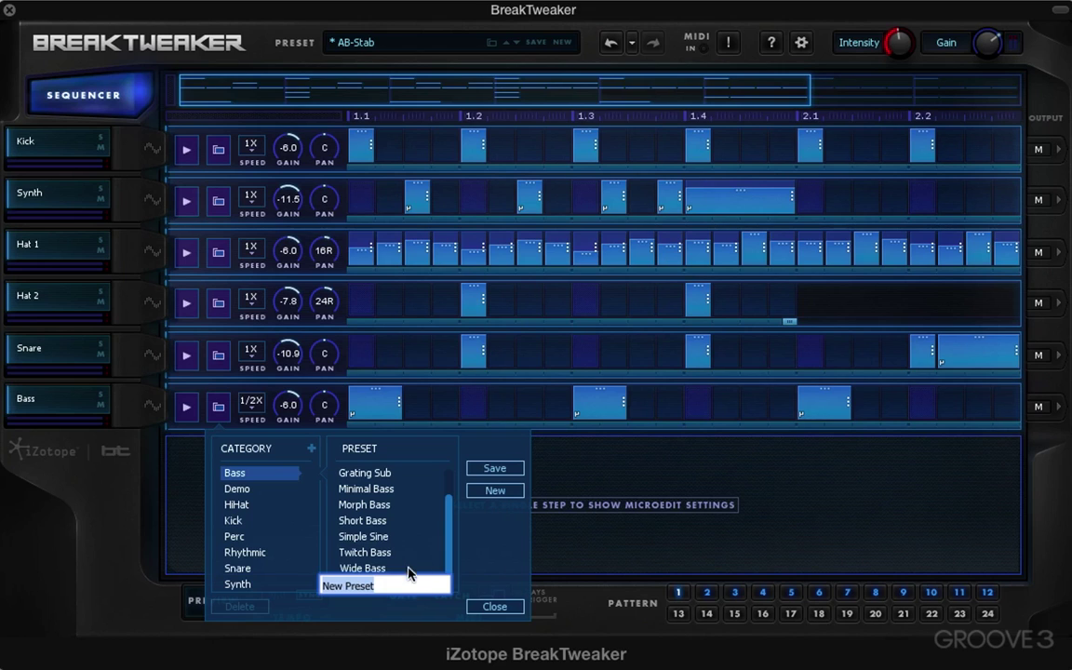
{"action": "type", "text": "EK Bass"}
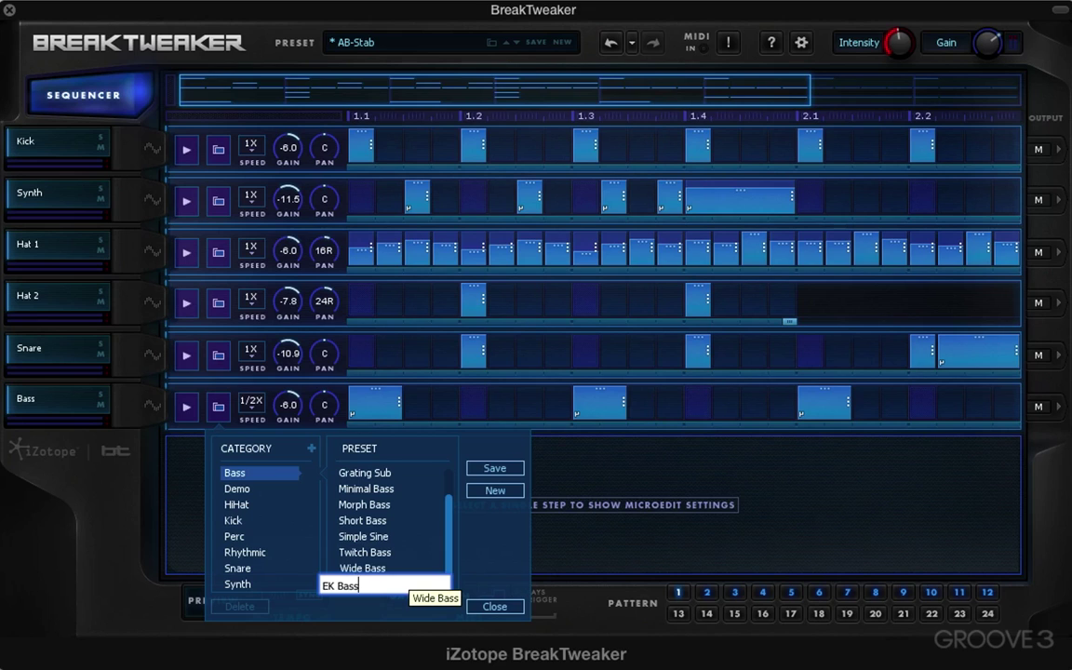
{"action": "key", "text": "Return"}
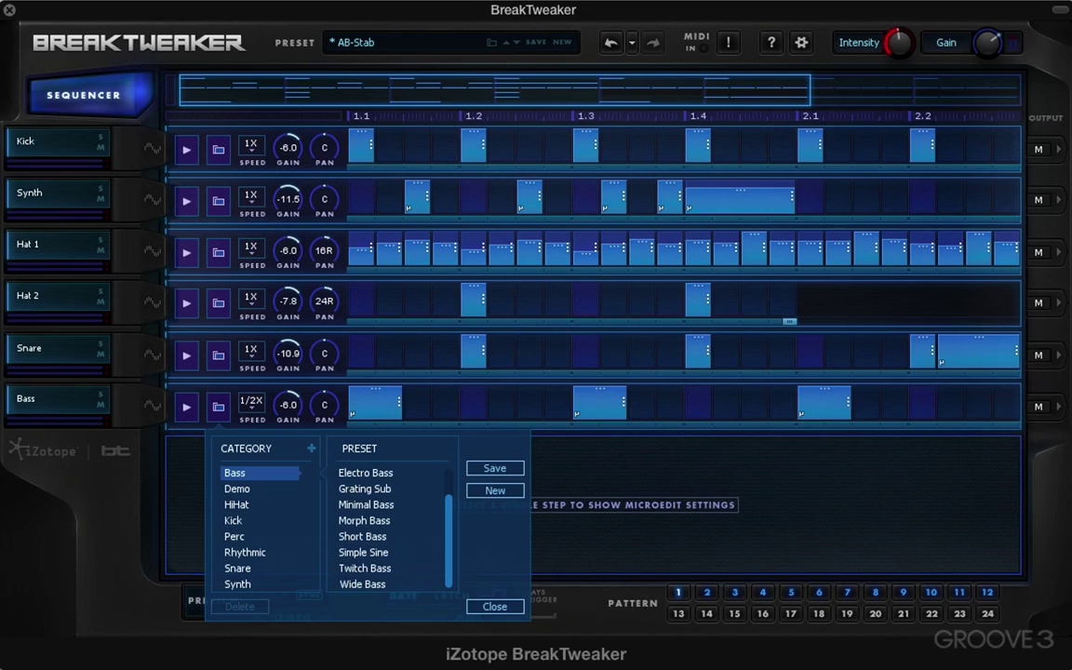
- Select the EK Bass preset in the list and delete it
{"action": "scroll", "coordinate": [417, 523], "scroll_direction": "up", "scroll_amount": 1}
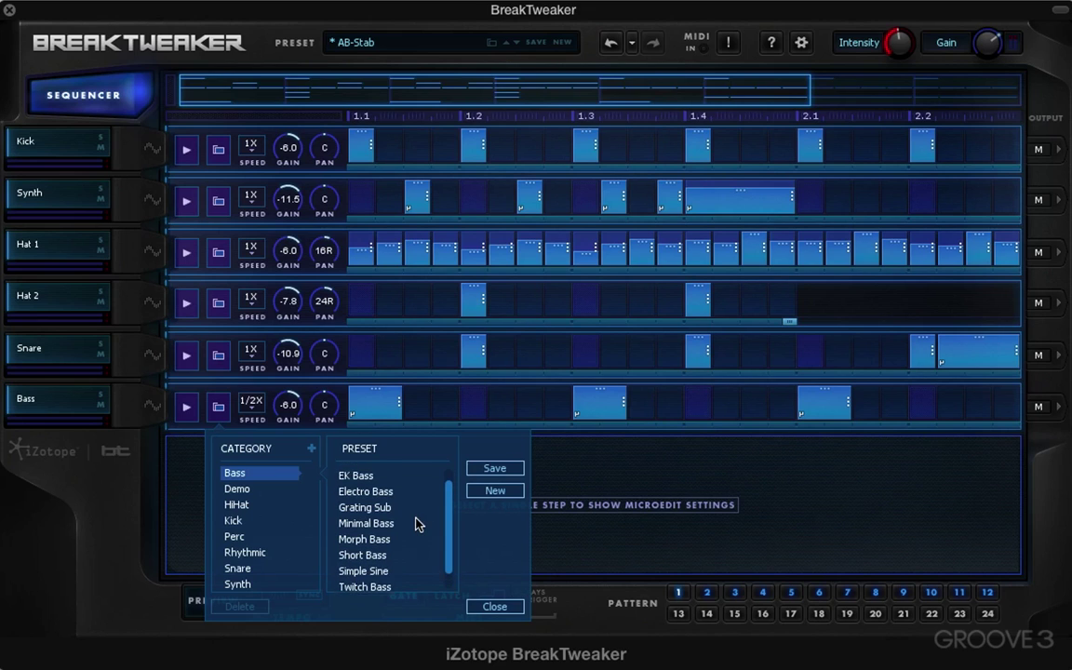
{"action": "scroll", "coordinate": [419, 521], "scroll_direction": "up", "scroll_amount": 1}
{"action": "left_click", "coordinate": [372, 484]}
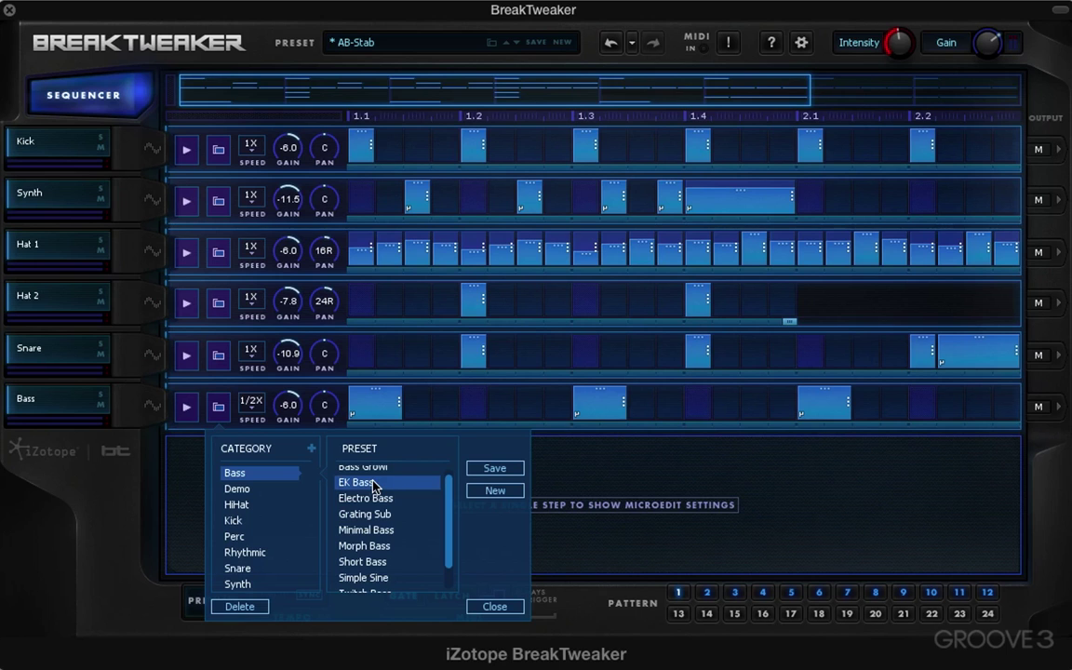
{"action": "left_click", "coordinate": [244, 607]}
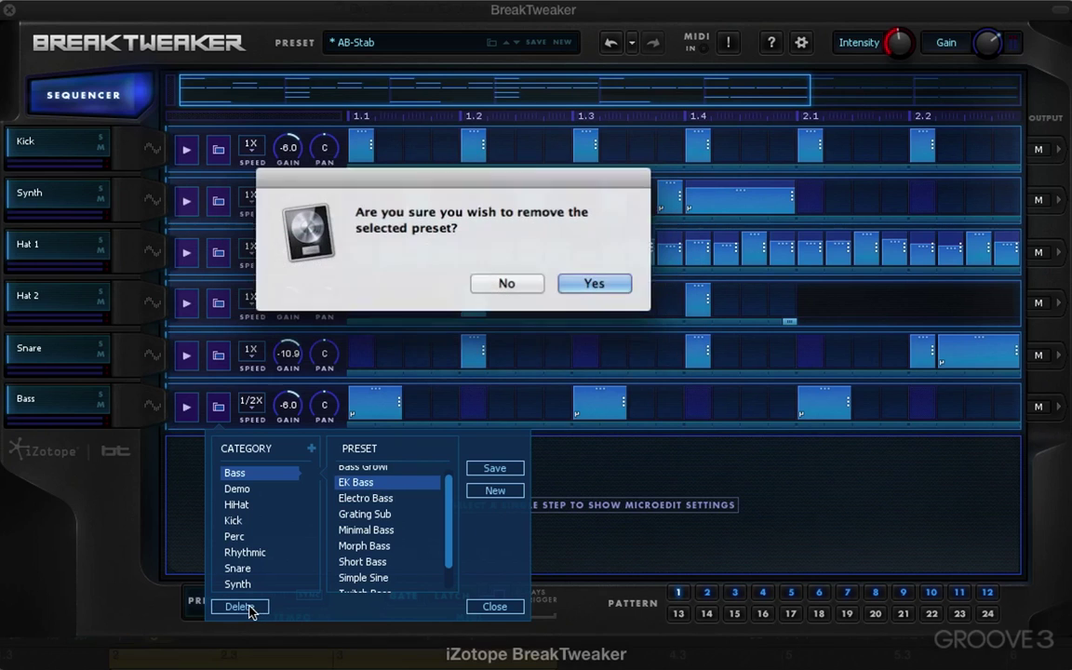
- Confirm removing EK Bass, then add an 'EK Generator Presets' category and delete it again
{"action": "left_click", "coordinate": [598, 290]}
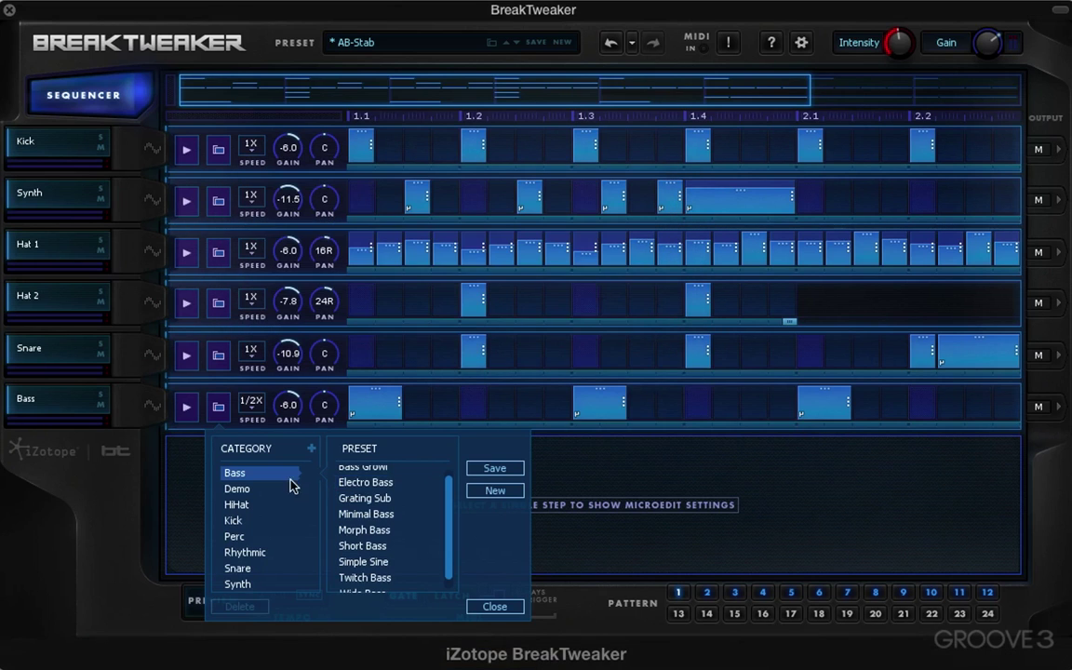
{"action": "left_click", "coordinate": [311, 448]}
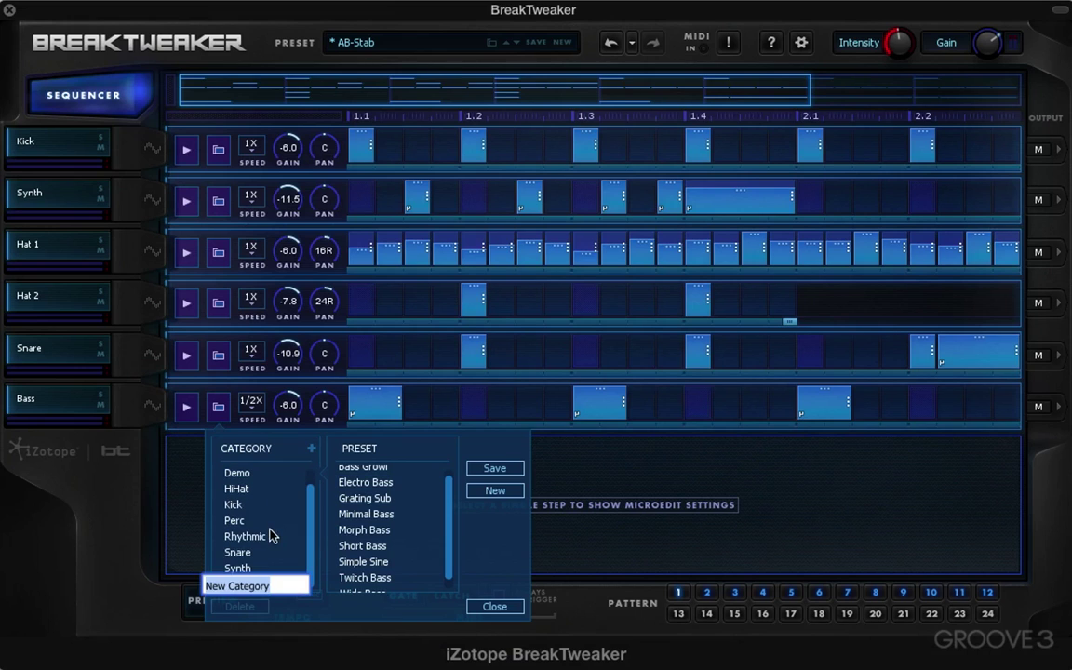
{"action": "type", "text": "EK Generator Presets"}
{"action": "key", "text": "Return"}
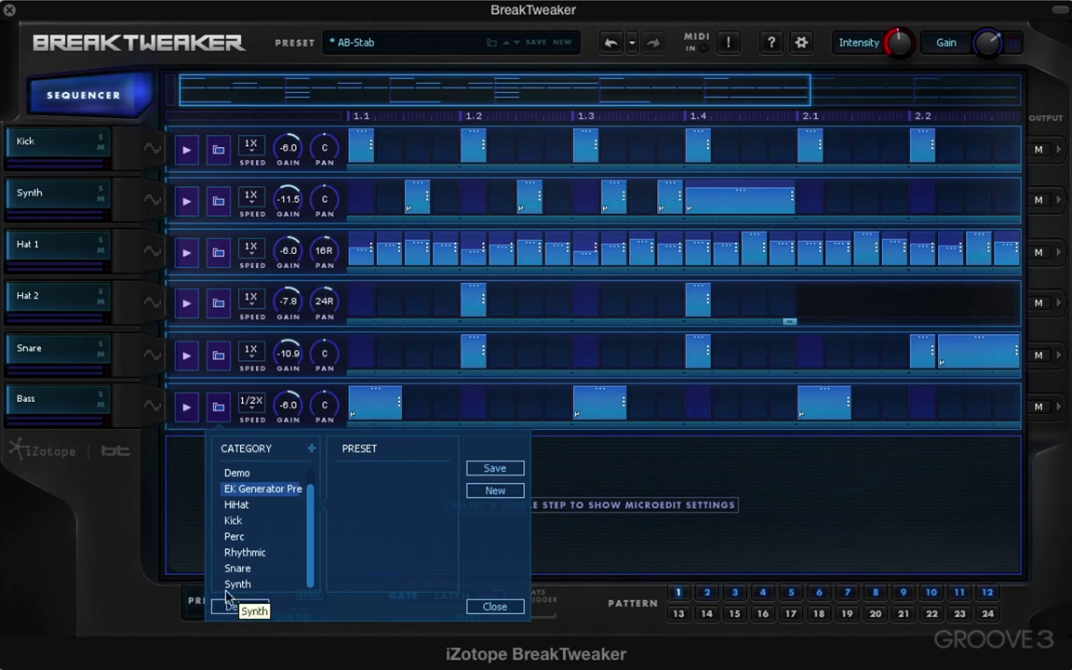
{"action": "left_click", "coordinate": [228, 605]}
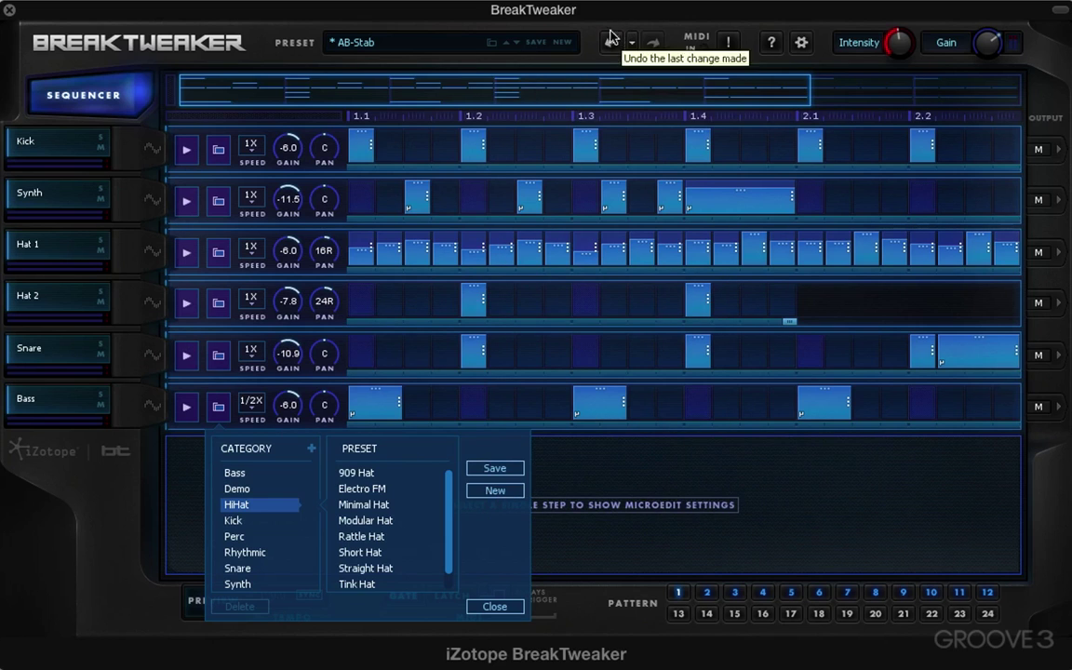
- Reset the Bass track's generators to defaults with New, confirm, and close the preset browser
{"action": "left_click", "coordinate": [498, 491]}
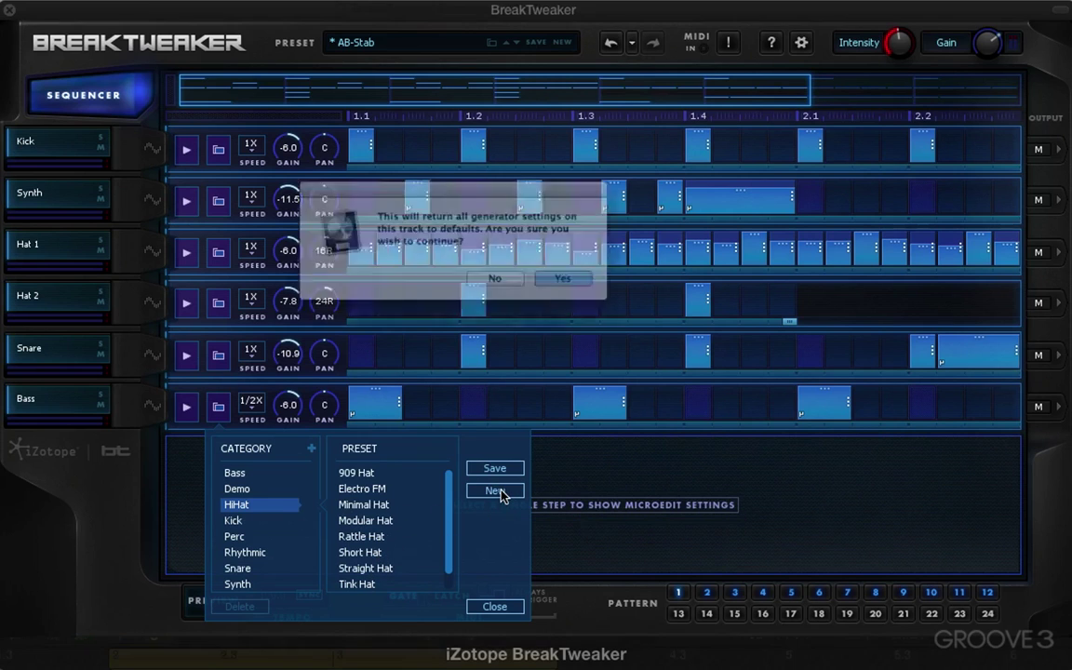
{"action": "left_click", "coordinate": [594, 290]}
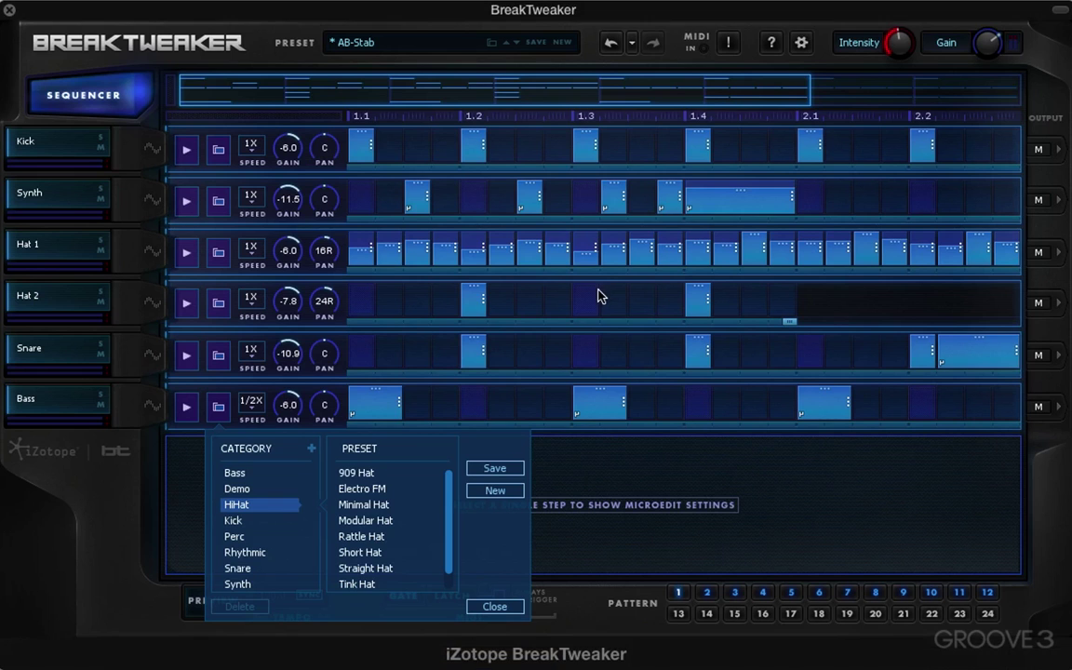
{"action": "left_click", "coordinate": [507, 609]}
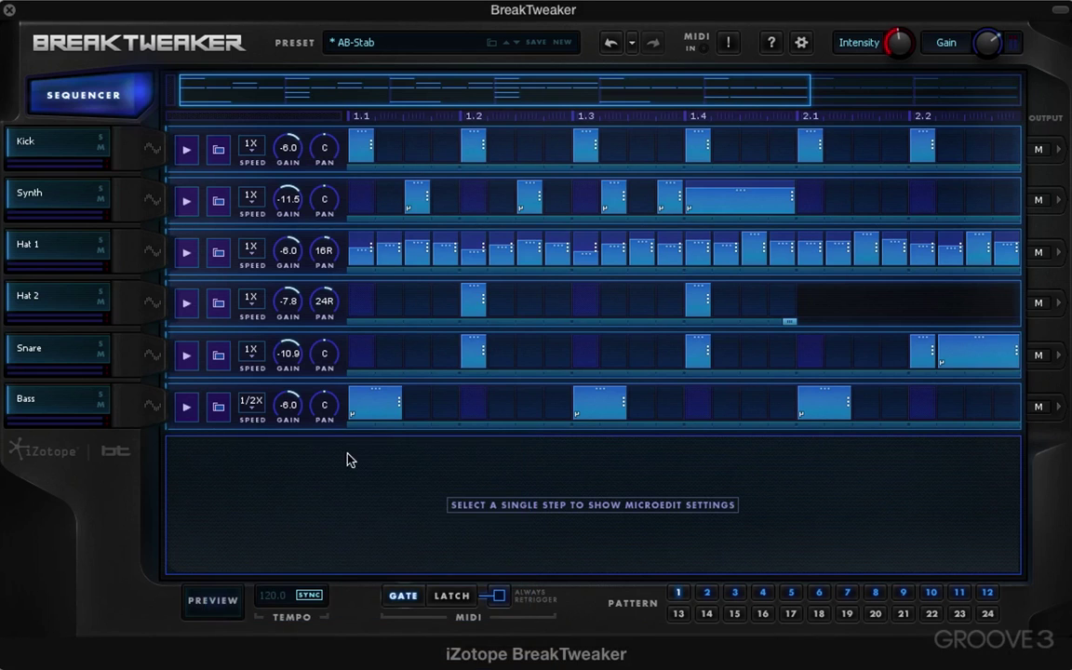
- Play and stop the pattern, then check the Bass generator editor and return to the sequencer
{"action": "key", "text": "space"}
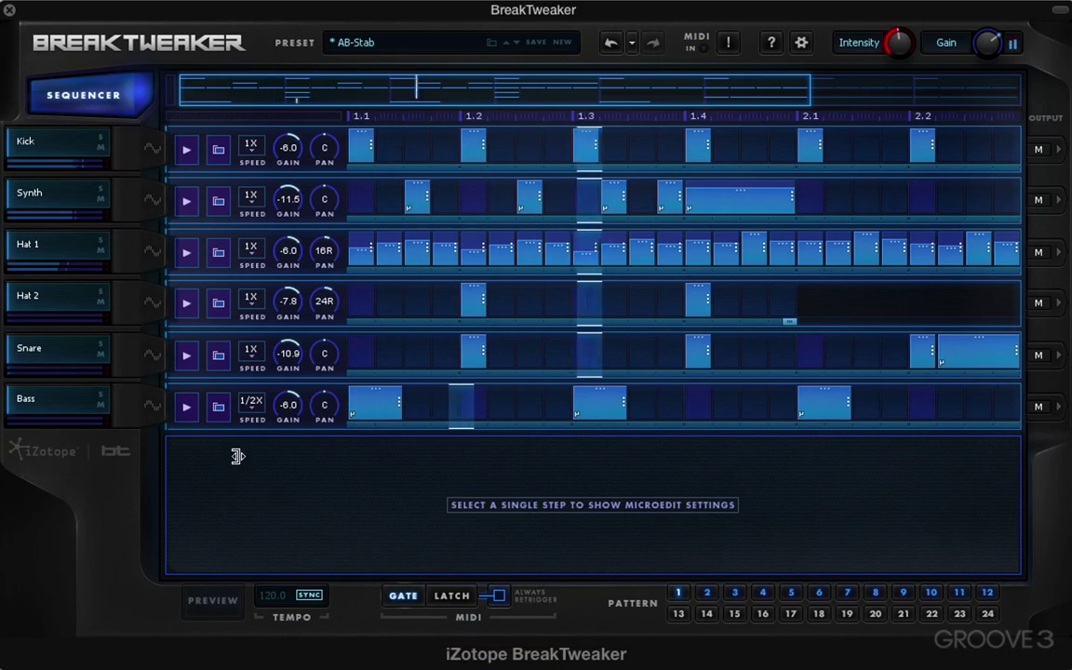
{"action": "key", "text": "space"}
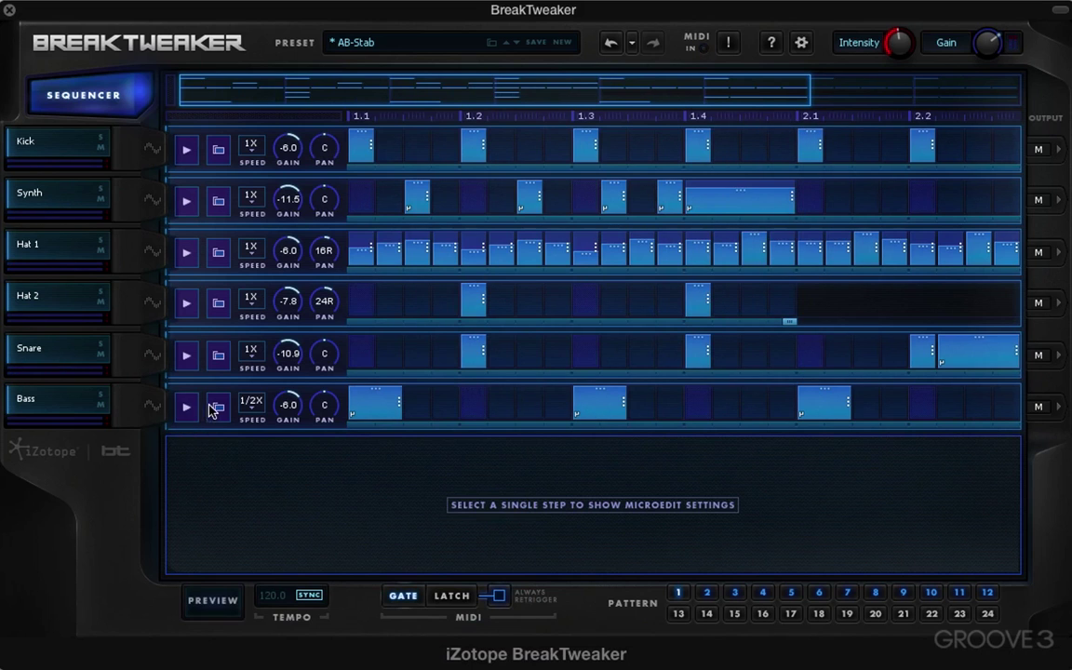
{"action": "left_click", "coordinate": [151, 407]}
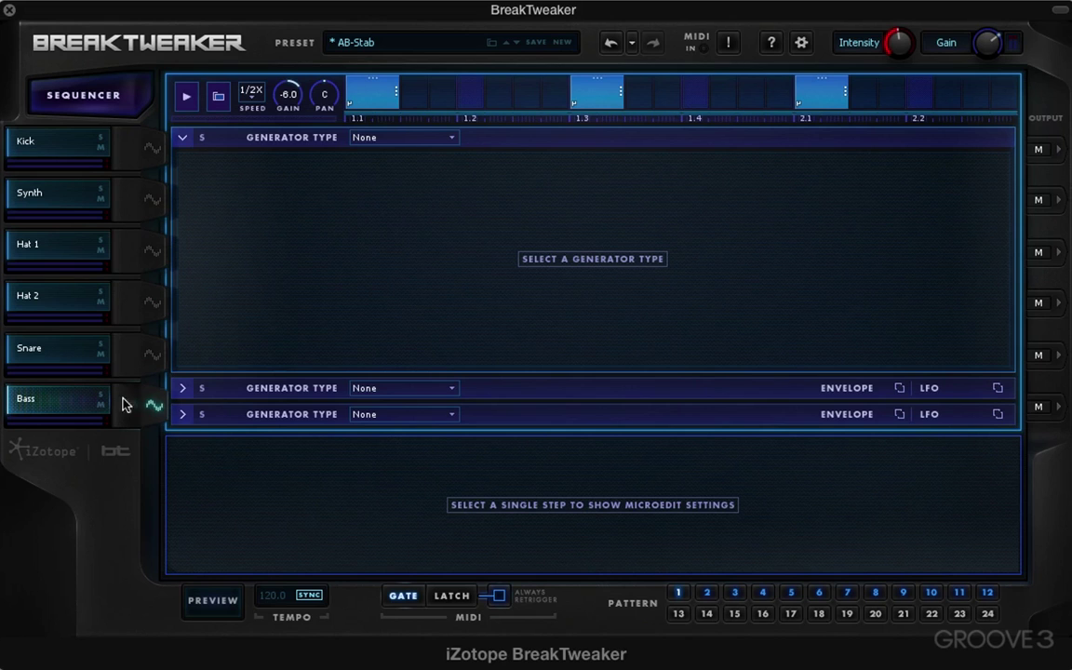
{"action": "left_click", "coordinate": [151, 409]}
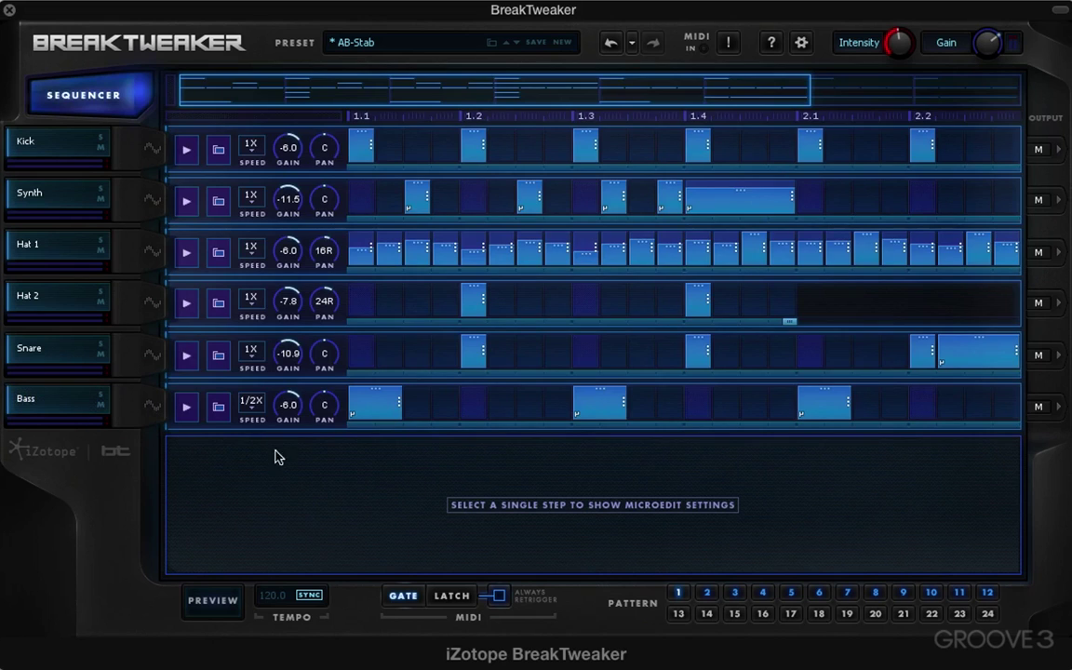